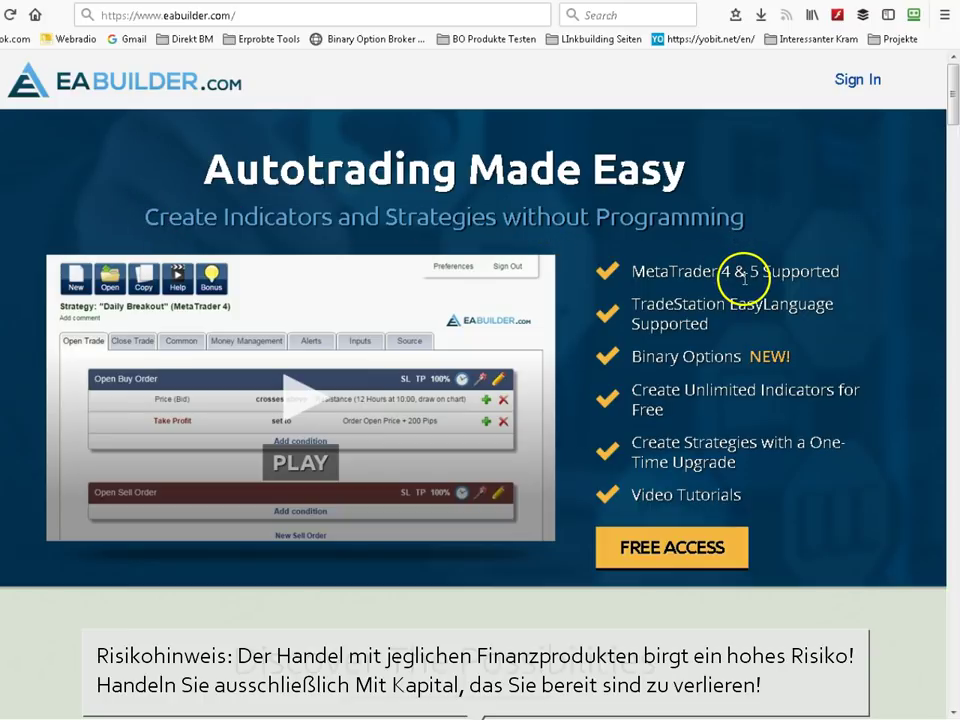
# Look through the EA Builder home page's features, from supported trading platforms to custom indicators and functions
pyautogui.click(736, 339)
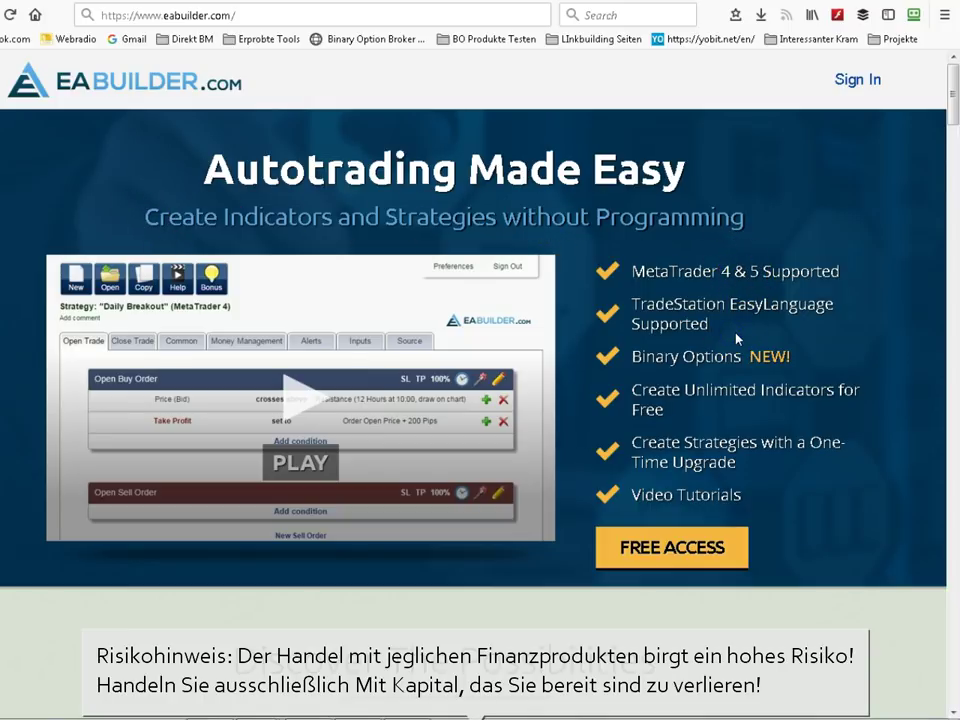
pyautogui.scroll(-3, 736, 339)
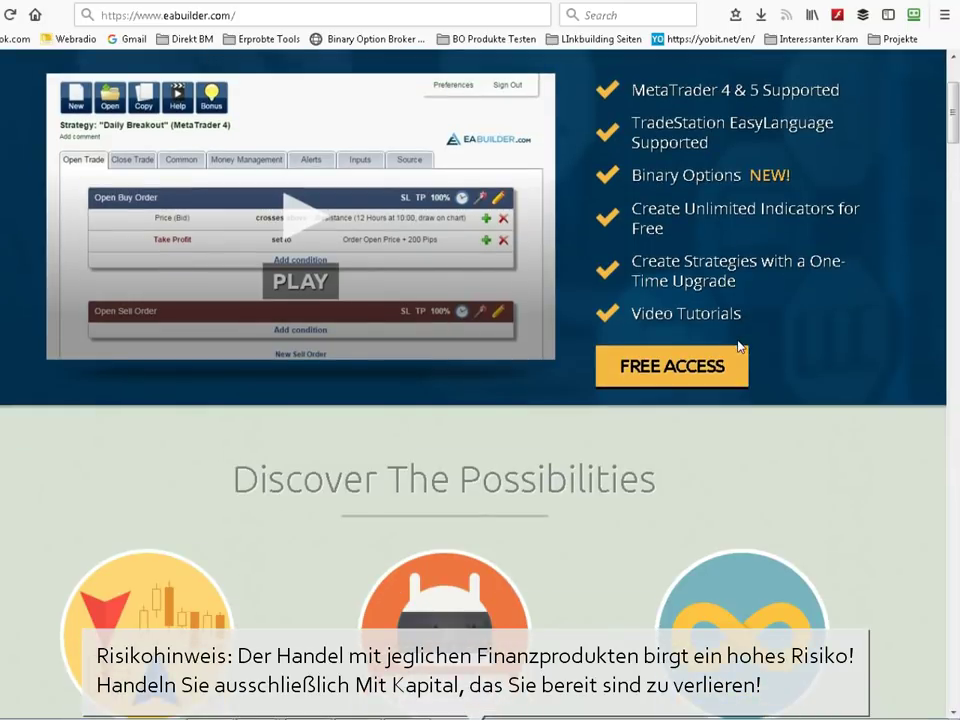
pyautogui.scroll(3, 740, 346)
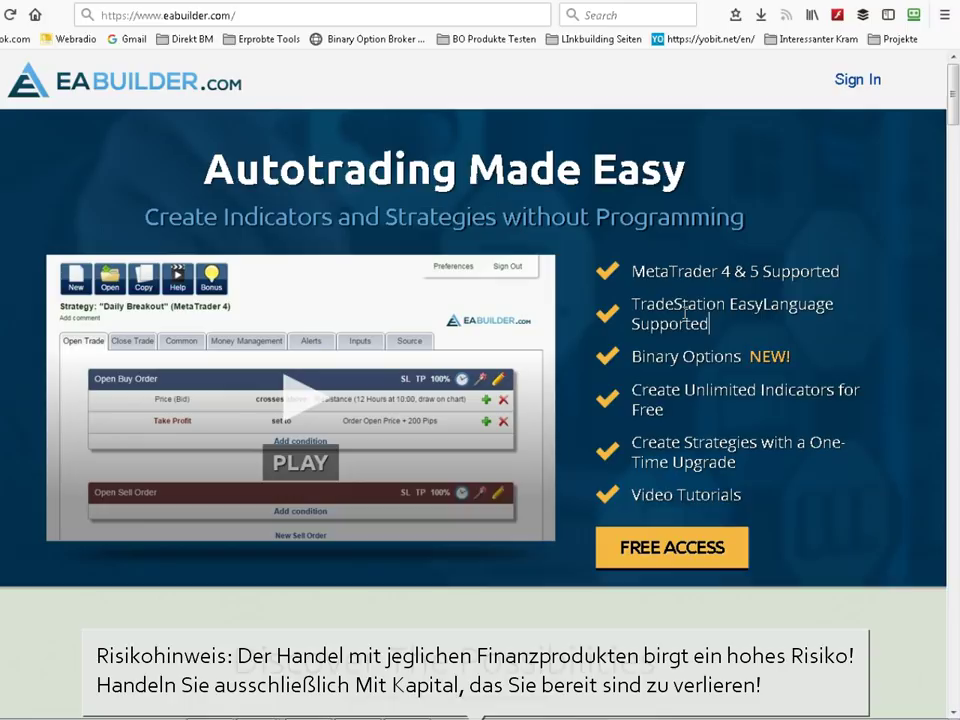
pyautogui.scroll(-7, 682, 322)
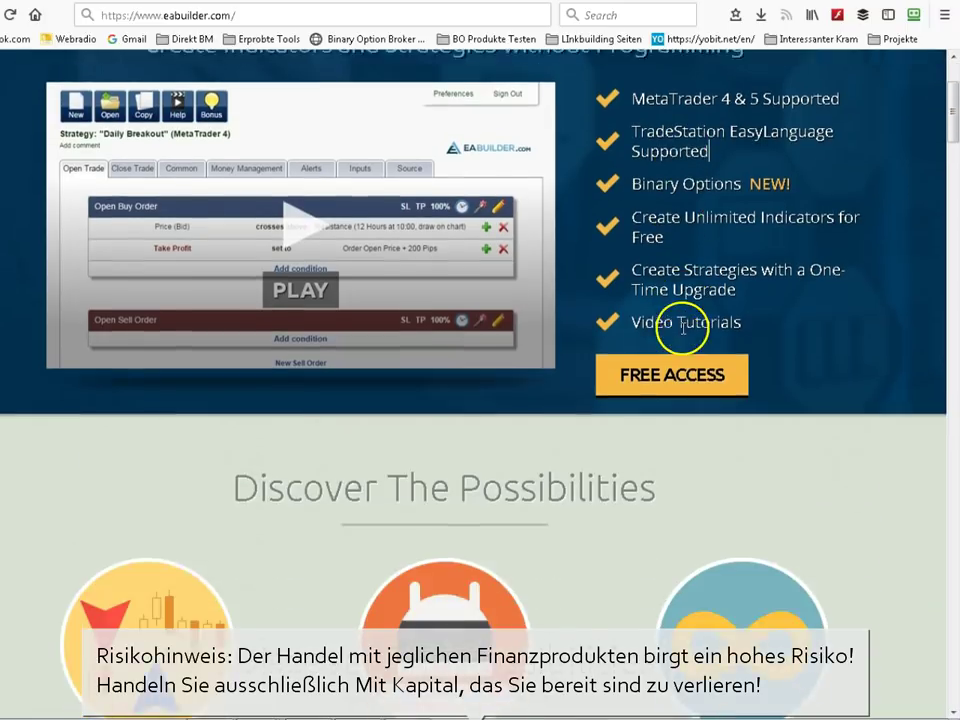
pyautogui.scroll(-7, 485, 500)
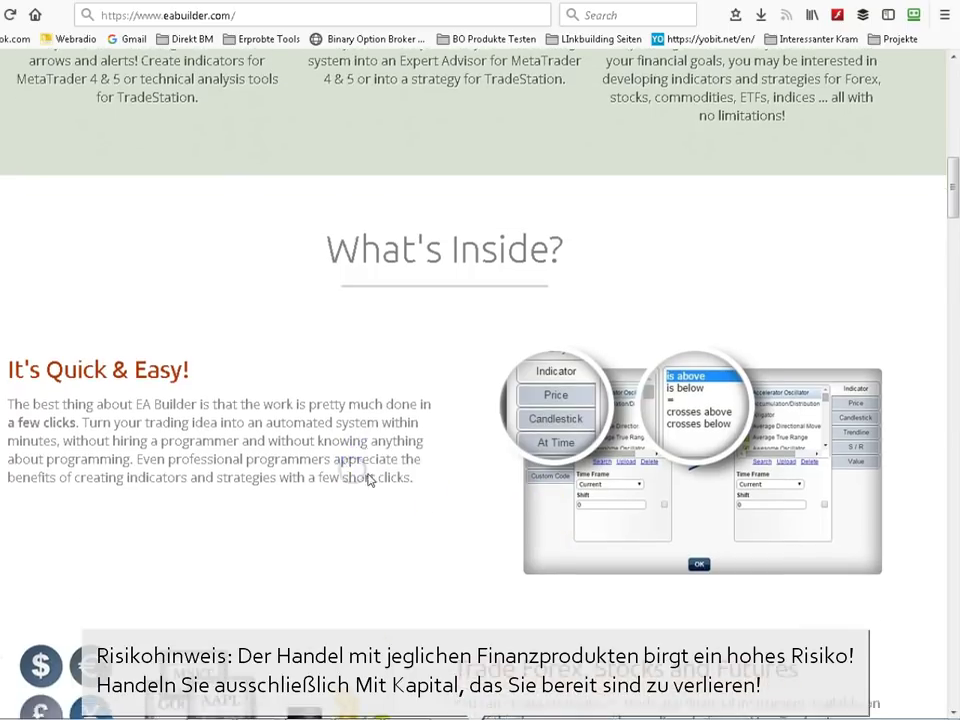
pyautogui.scroll(-3, 634, 527)
pyautogui.scroll(-2, 645, 536)
pyautogui.scroll(-2, 645, 536)
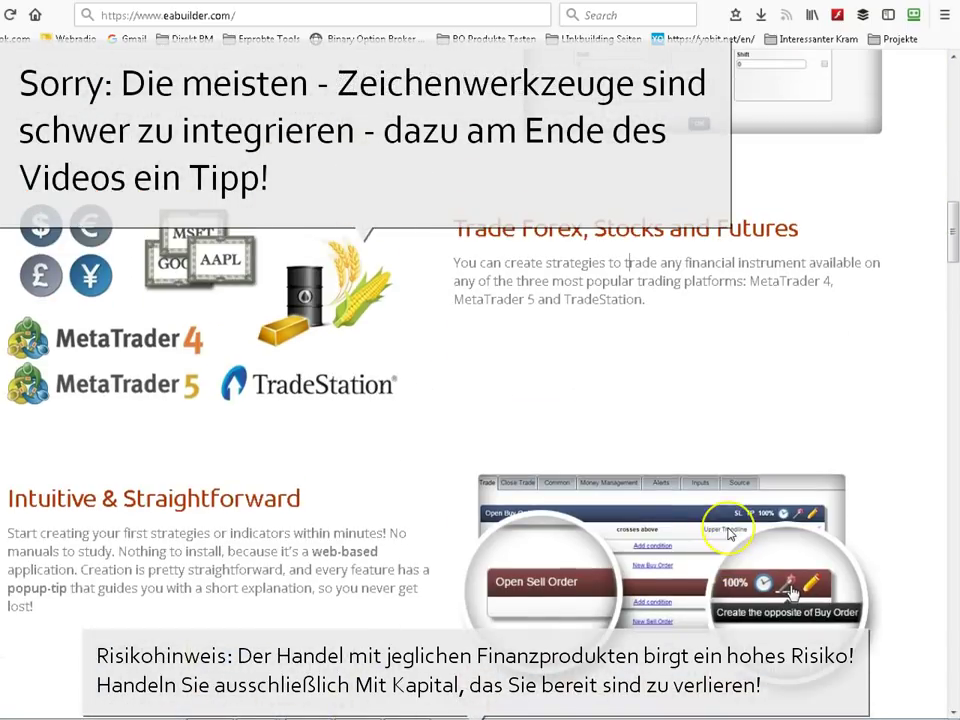
pyautogui.scroll(4, 530, 400)
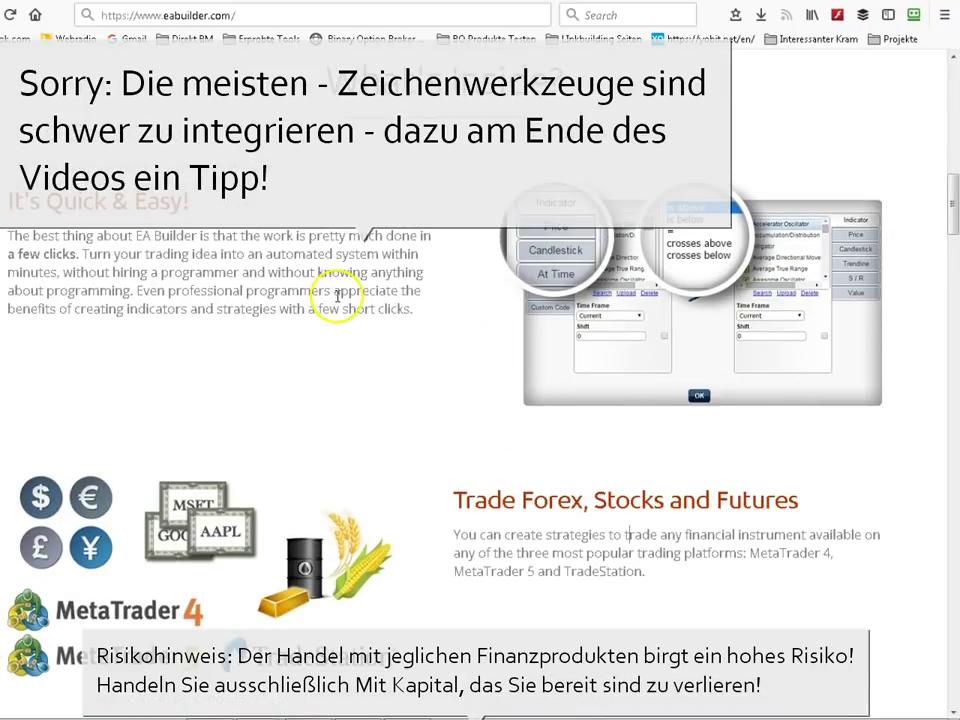
pyautogui.scroll(-1, 603, 478)
pyautogui.scroll(-3, 603, 478)
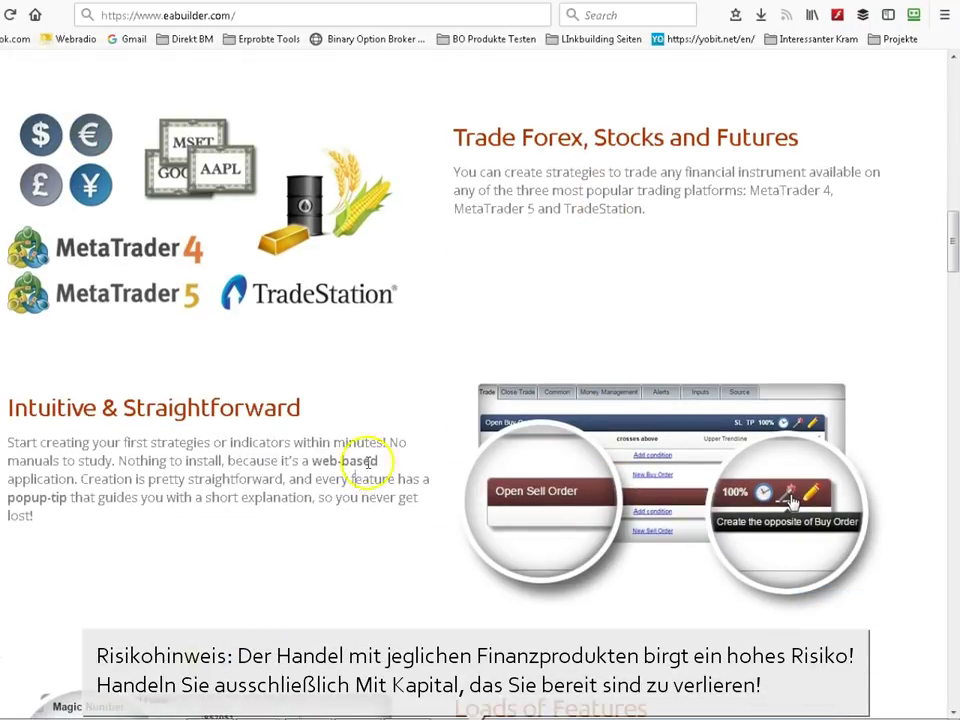
pyautogui.scroll(4, 567, 226)
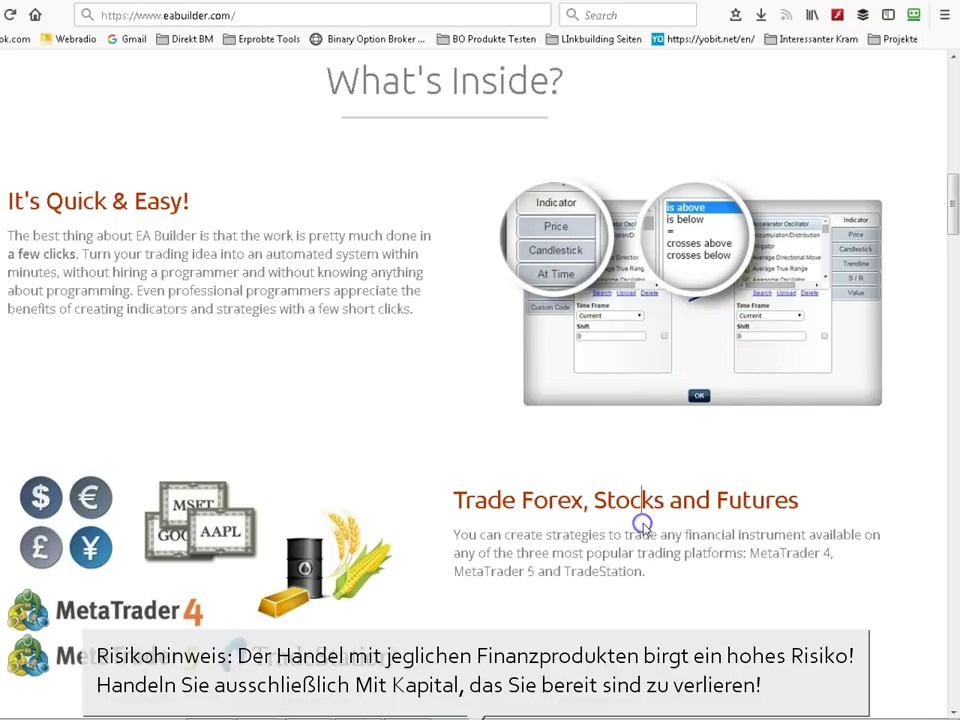
pyautogui.scroll(-4, 641, 490)
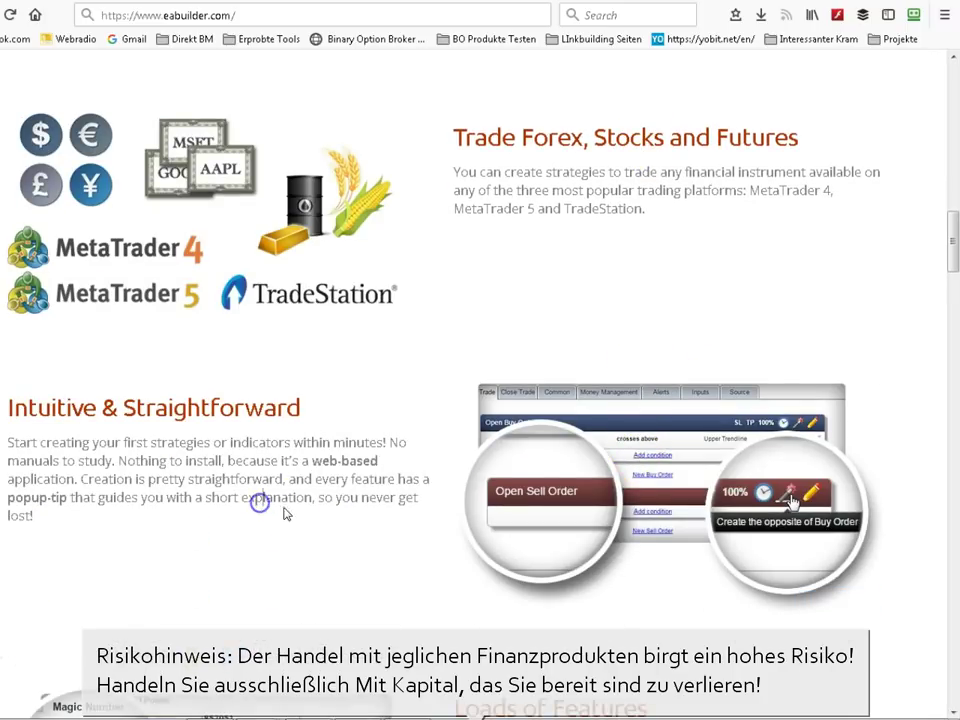
pyautogui.scroll(-5, 710, 626)
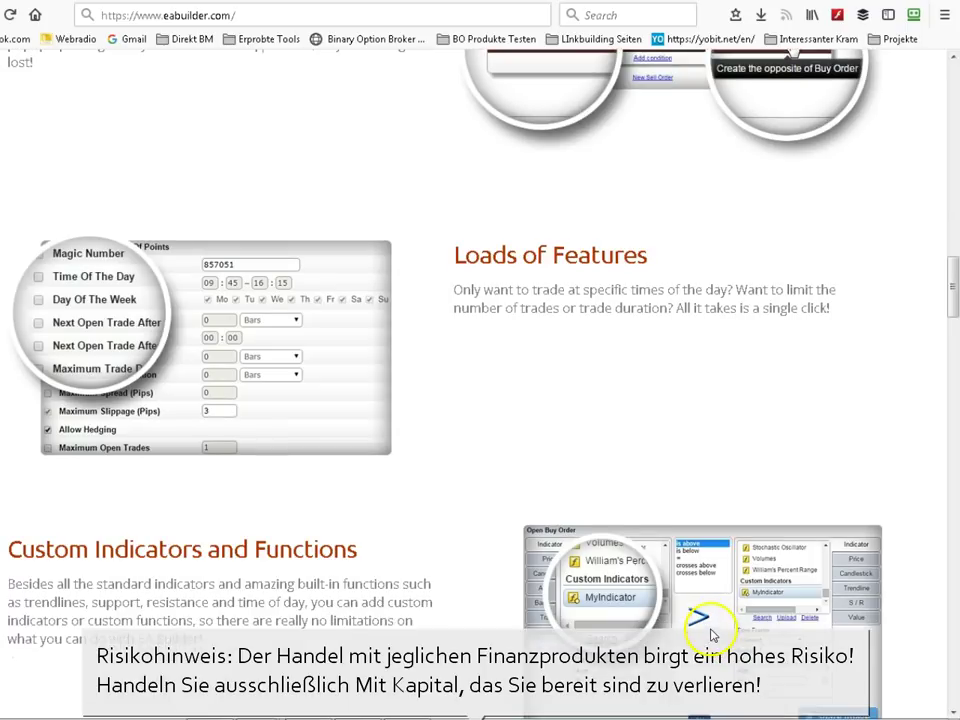
pyautogui.scroll(-2, 371, 585)
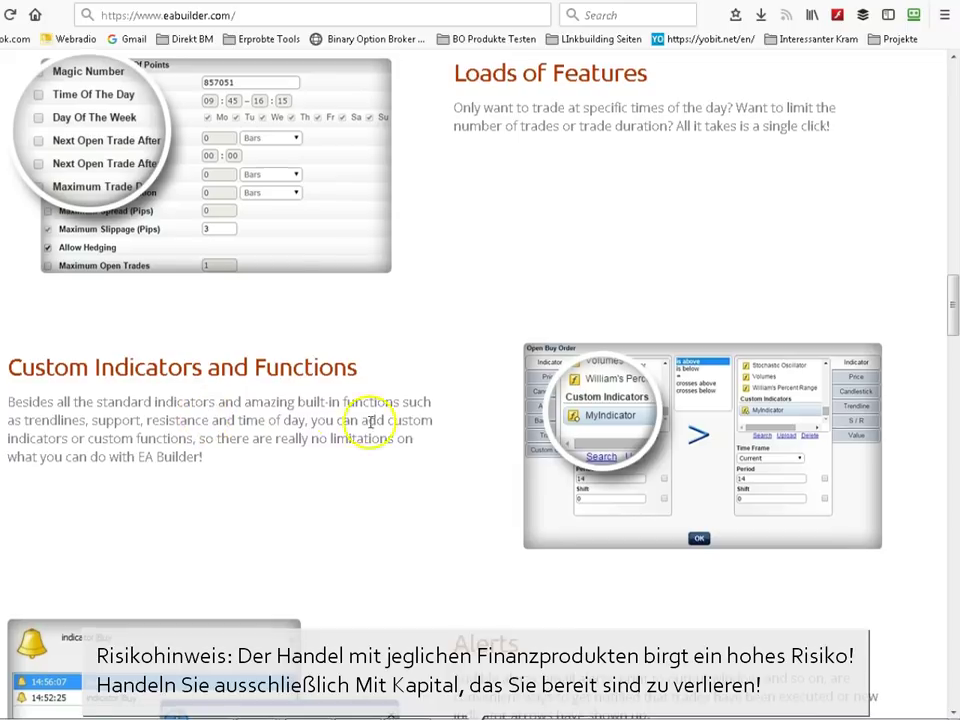
pyautogui.scroll(10, 540, 490)
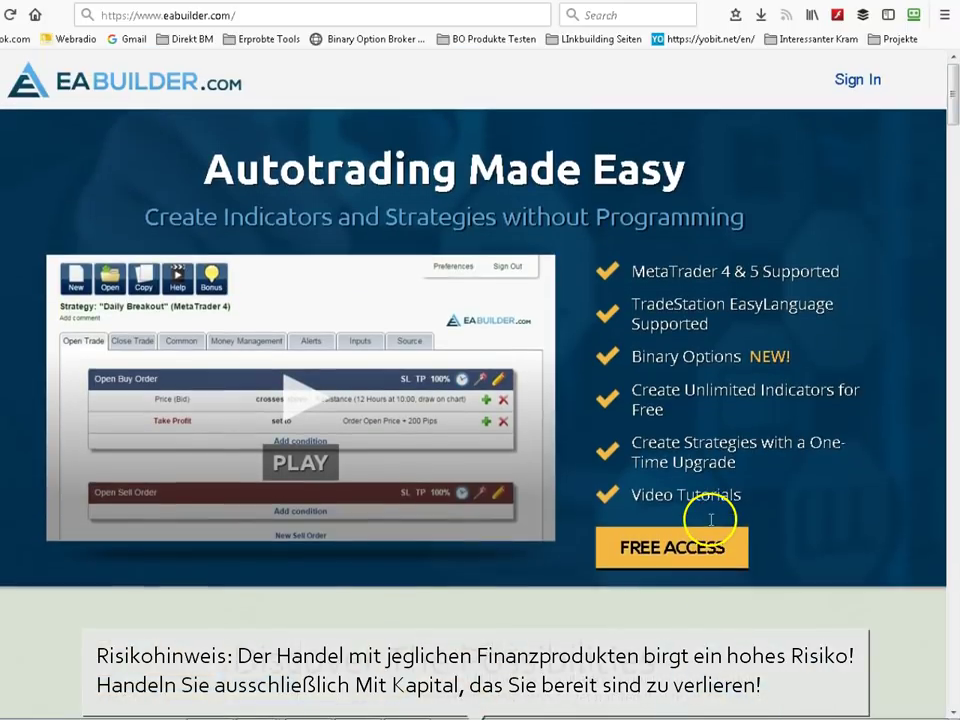
# Sign in to EA Builder and clear the existing buffer conditions of the "Beispiel Indikator" indicator
pyautogui.click(872, 72)
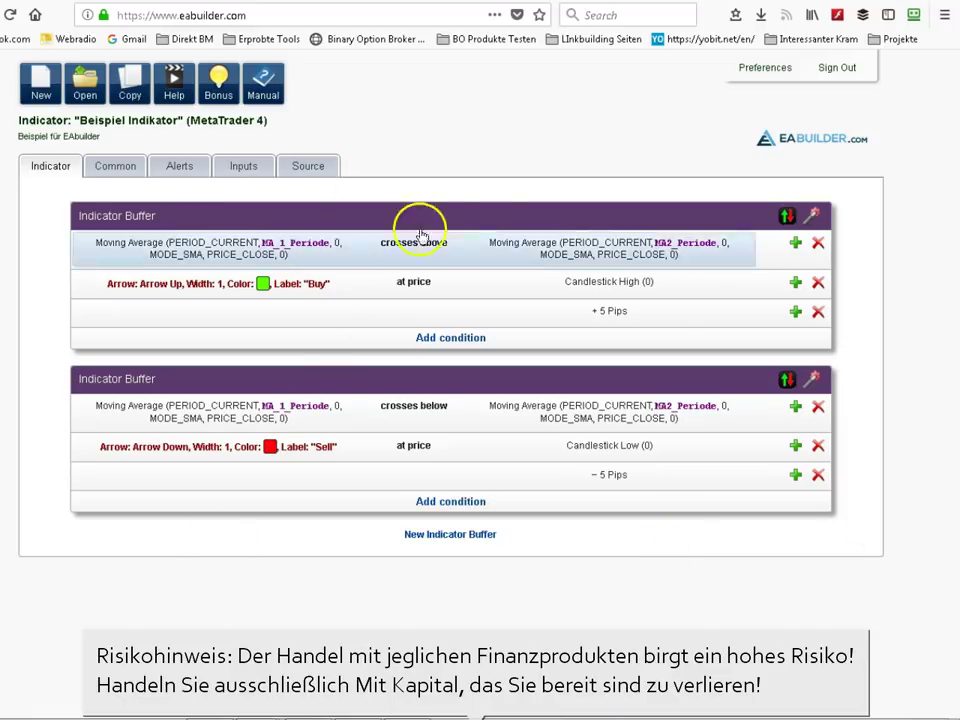
pyautogui.click(818, 313)
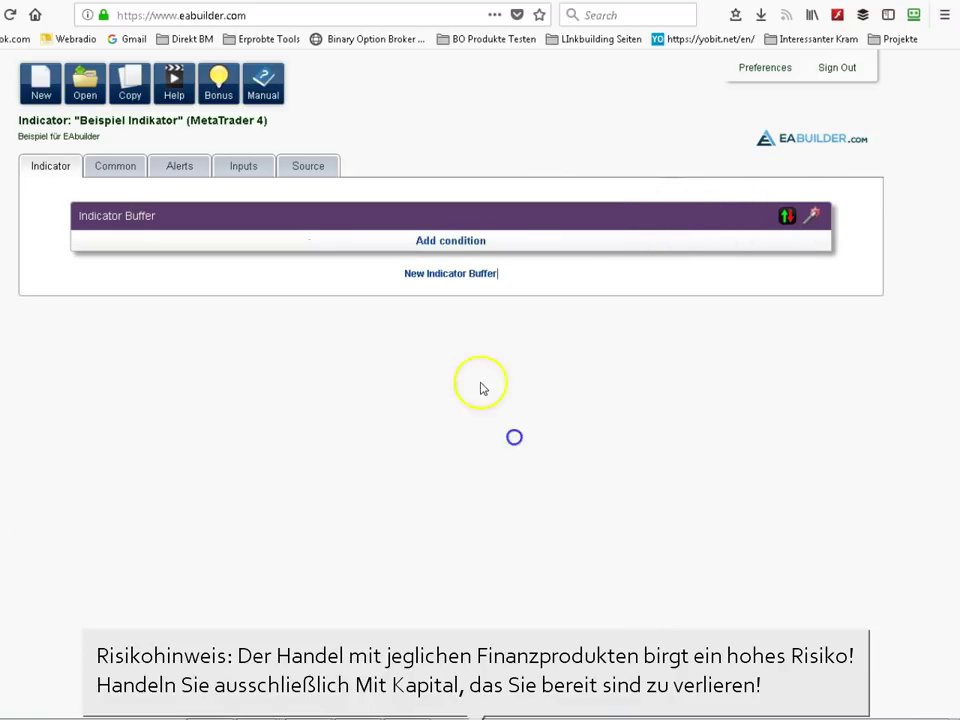
# Open a new condition for the indicator buffer and review its first operand's Indicator, Price, Candlestick and Custom Code options
pyautogui.click(452, 244)
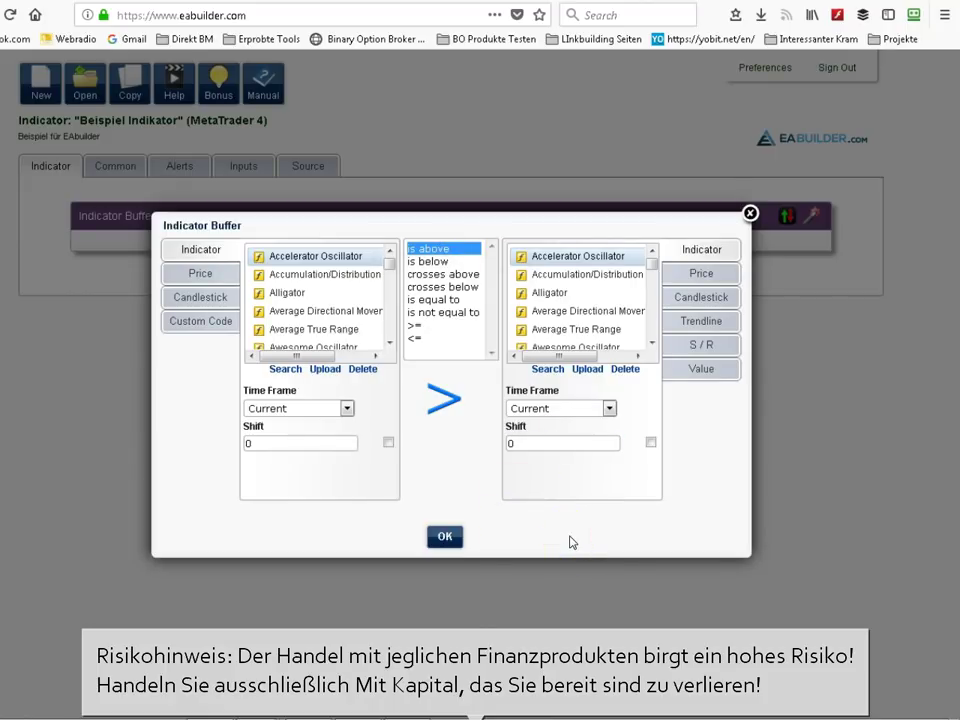
pyautogui.moveTo(395, 268); pyautogui.dragTo(388, 330)
pyautogui.click(203, 273)
pyautogui.click(350, 273)
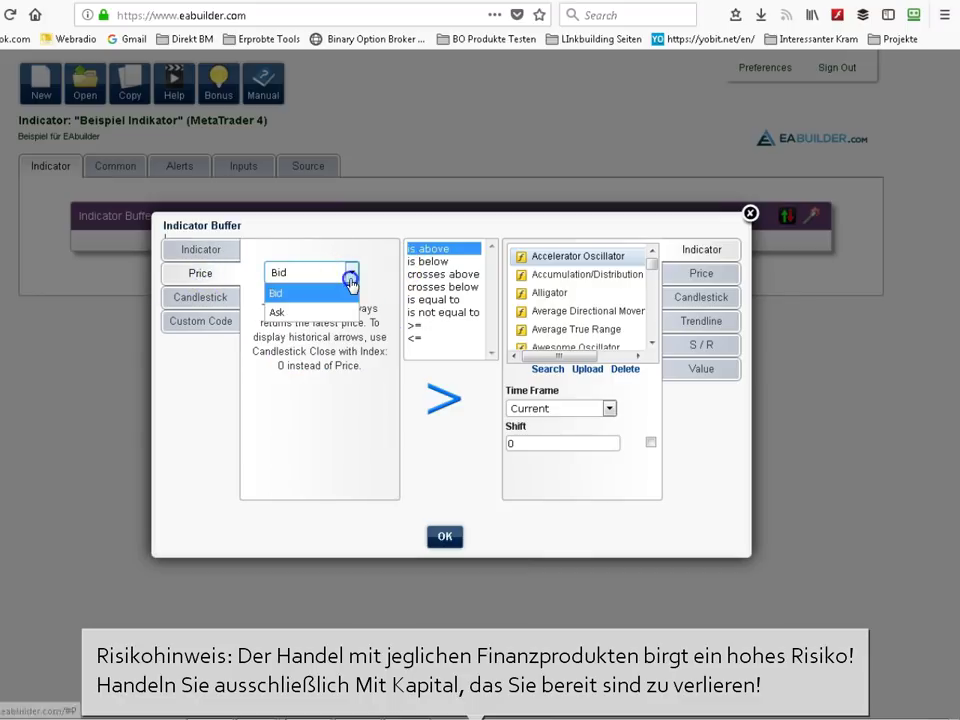
pyautogui.click(305, 295)
pyautogui.click(195, 297)
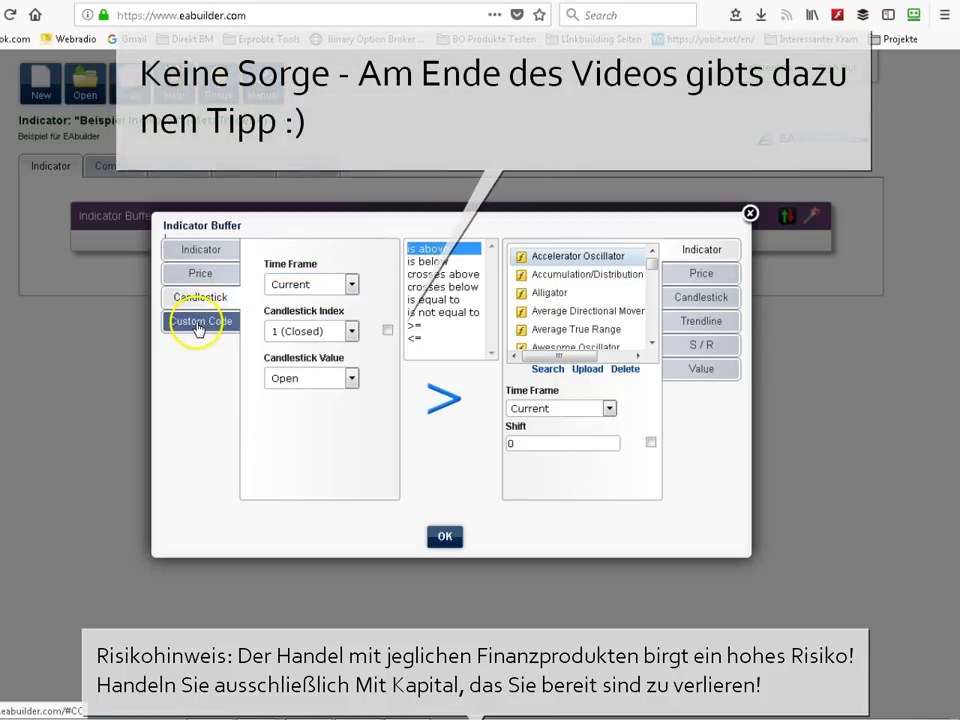
pyautogui.click(197, 322)
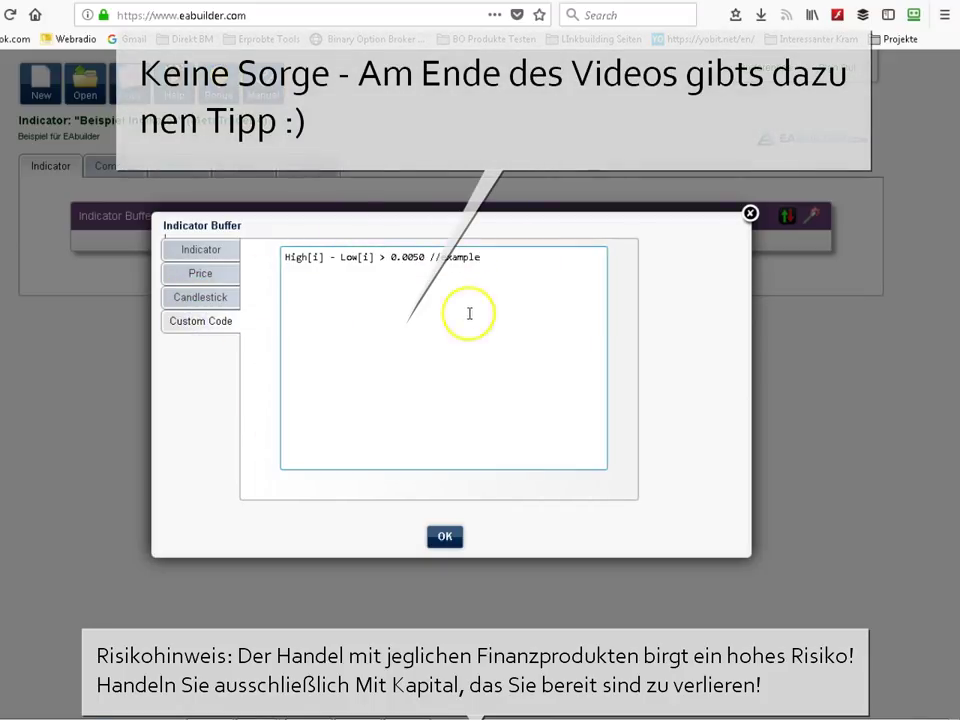
# Choose the Moving Average indicator as the first operand of the condition
pyautogui.click(218, 251)
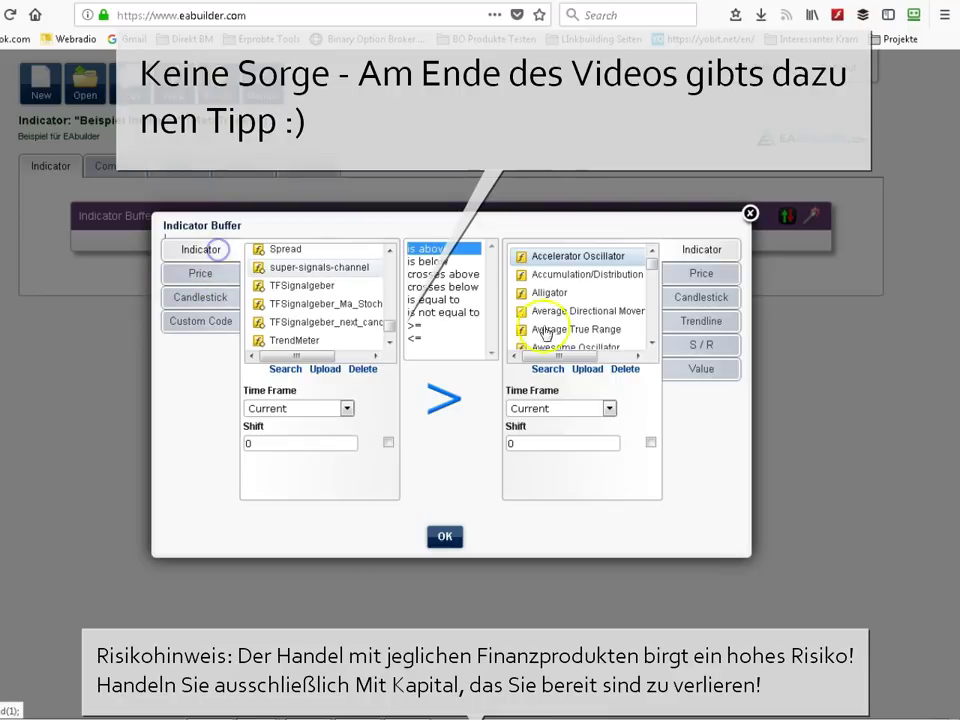
pyautogui.moveTo(390, 317); pyautogui.dragTo(393, 255)
pyautogui.click(390, 343)
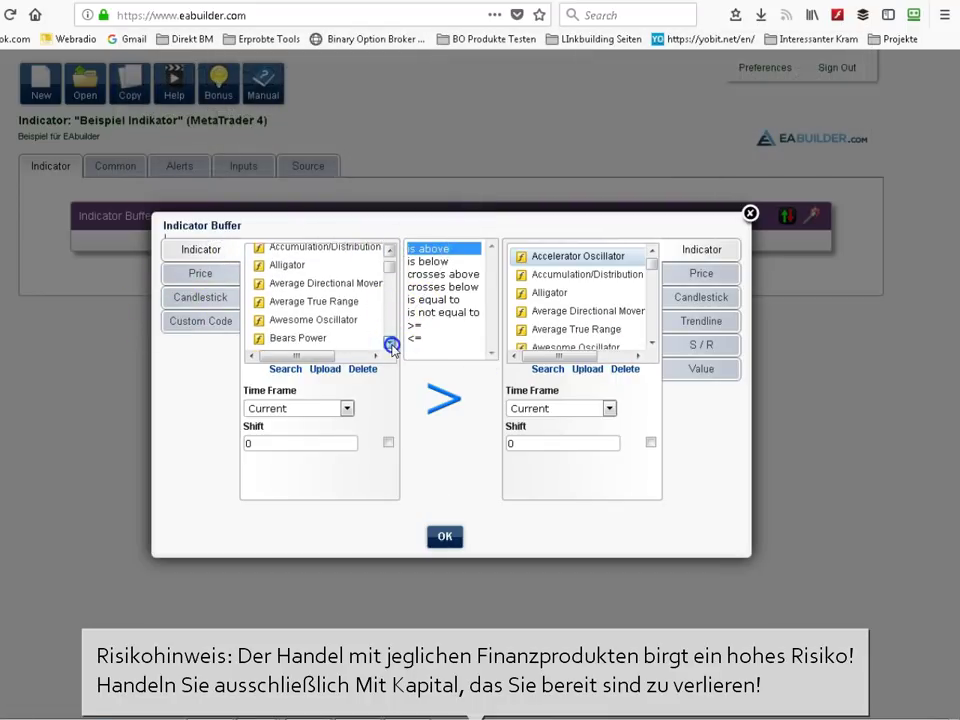
pyautogui.click(390, 343)
pyautogui.click(358, 297)
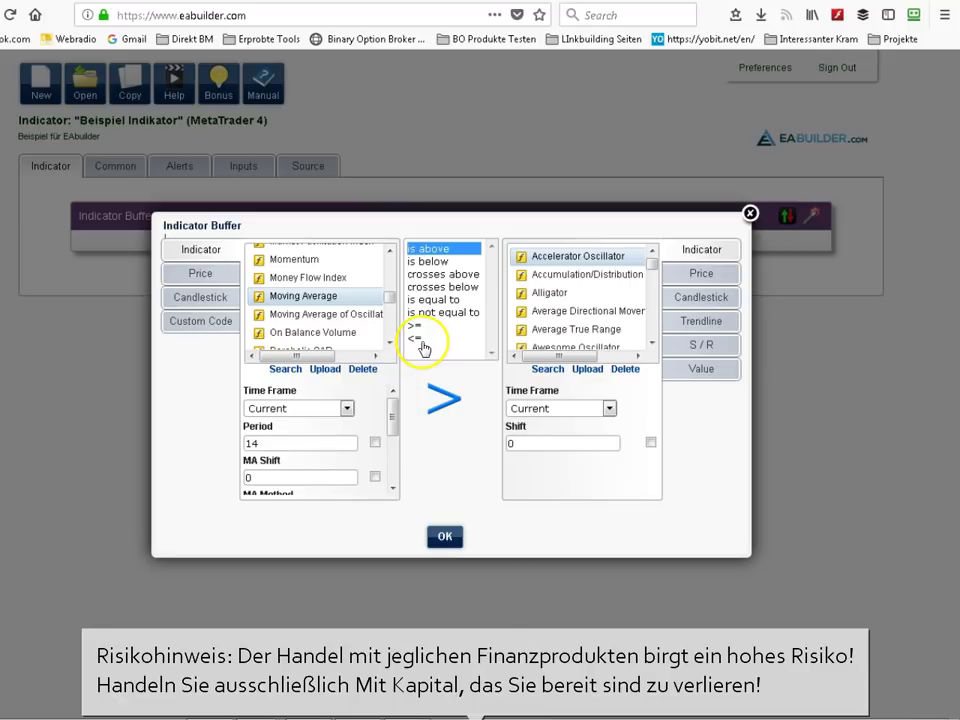
# Review the Moving Average's time frame, period, MA shift, MA method, Apply to and shift settings, with the time frame on Current
pyautogui.click(346, 408)
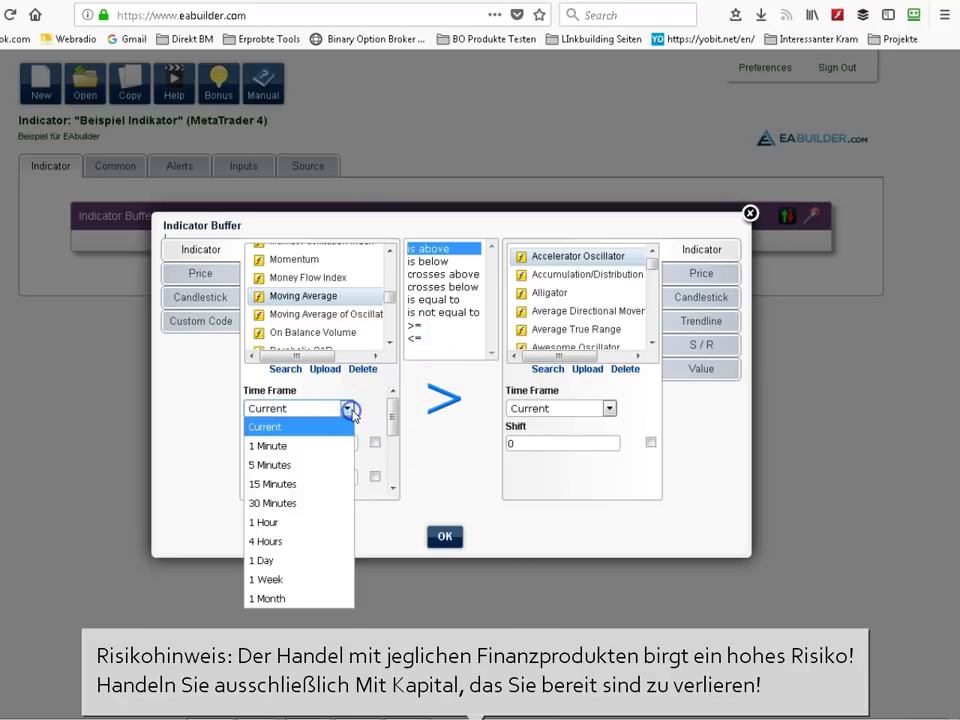
pyautogui.click(287, 426)
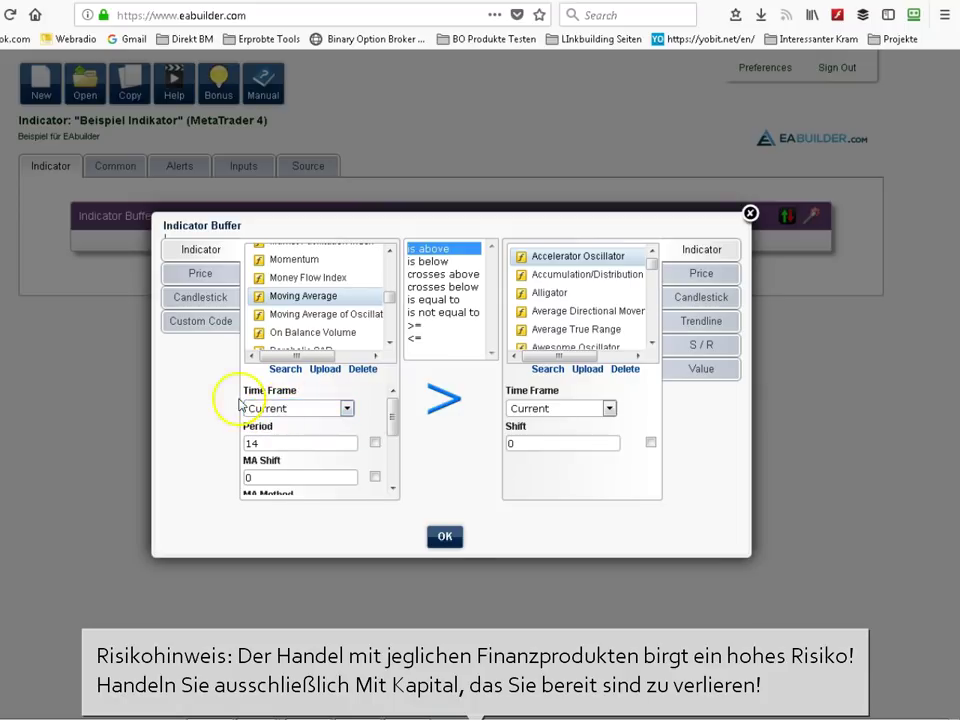
pyautogui.moveTo(393, 412); pyautogui.dragTo(396, 434)
pyautogui.click(264, 419)
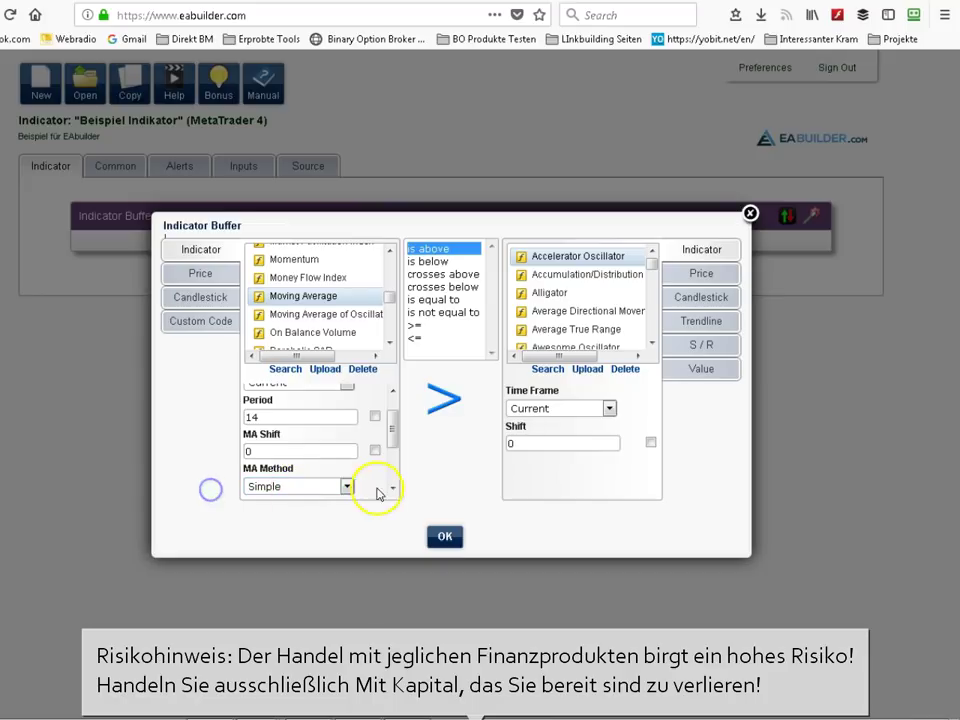
pyautogui.click(346, 486)
pyautogui.click(381, 422)
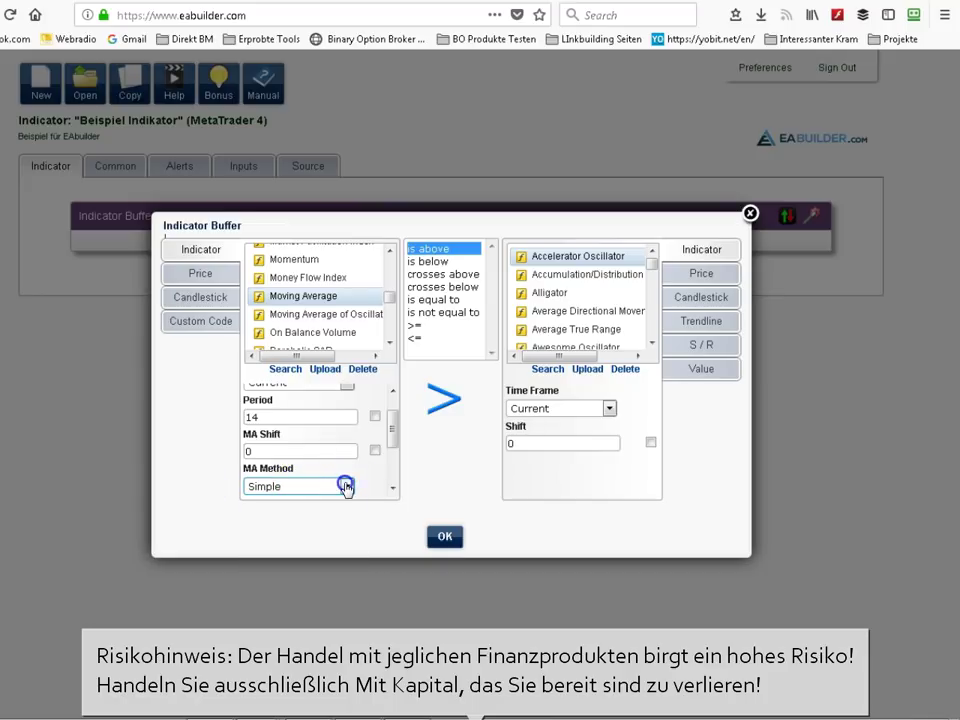
pyautogui.moveTo(390, 428); pyautogui.dragTo(395, 485)
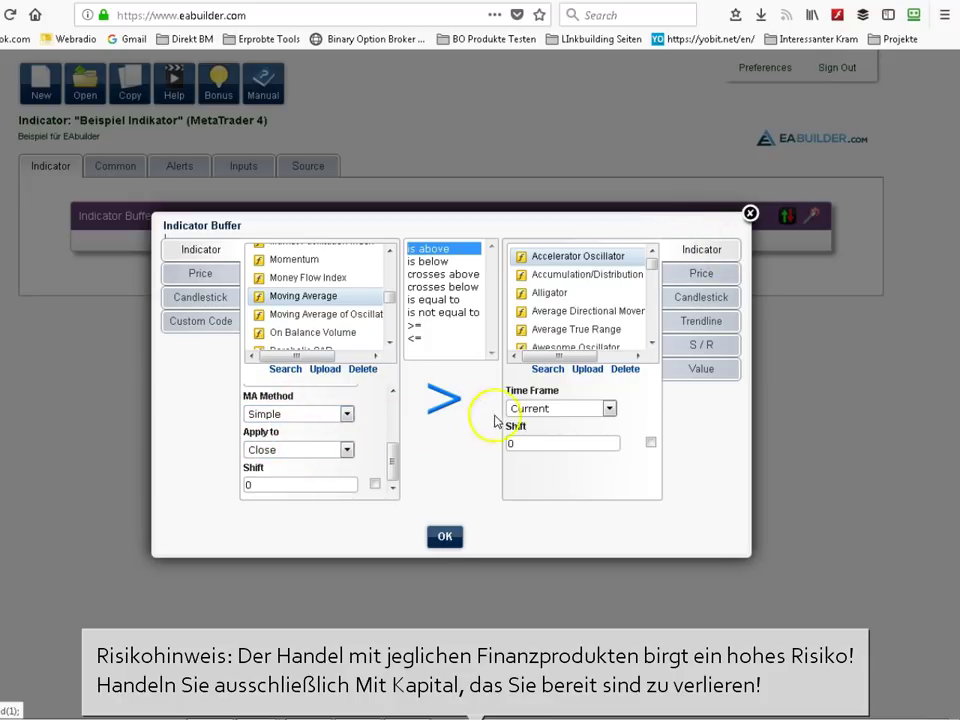
# Review the second operand's Price, Candlestick, Trendline, support/resistance and Value options, including the Support and Resistance choices
pyautogui.click(710, 275)
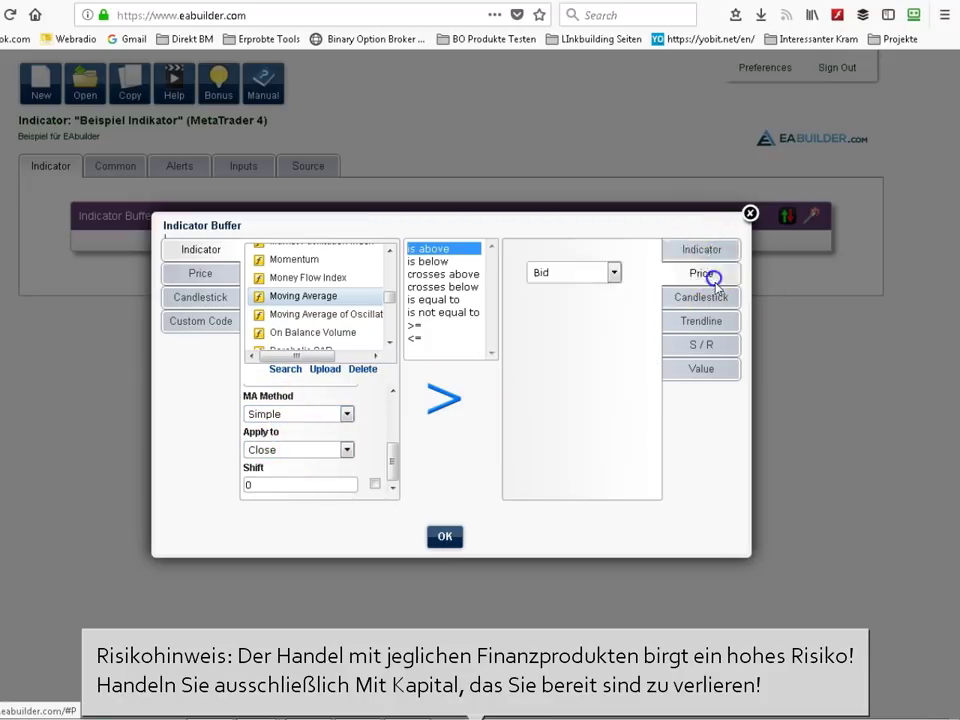
pyautogui.click(714, 301)
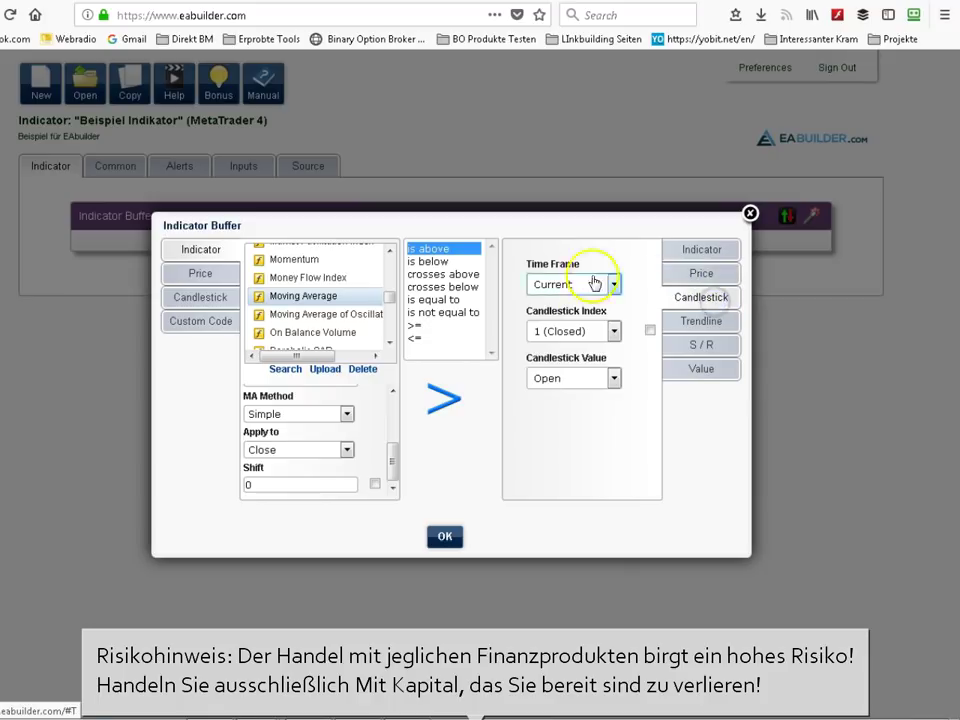
pyautogui.click(720, 323)
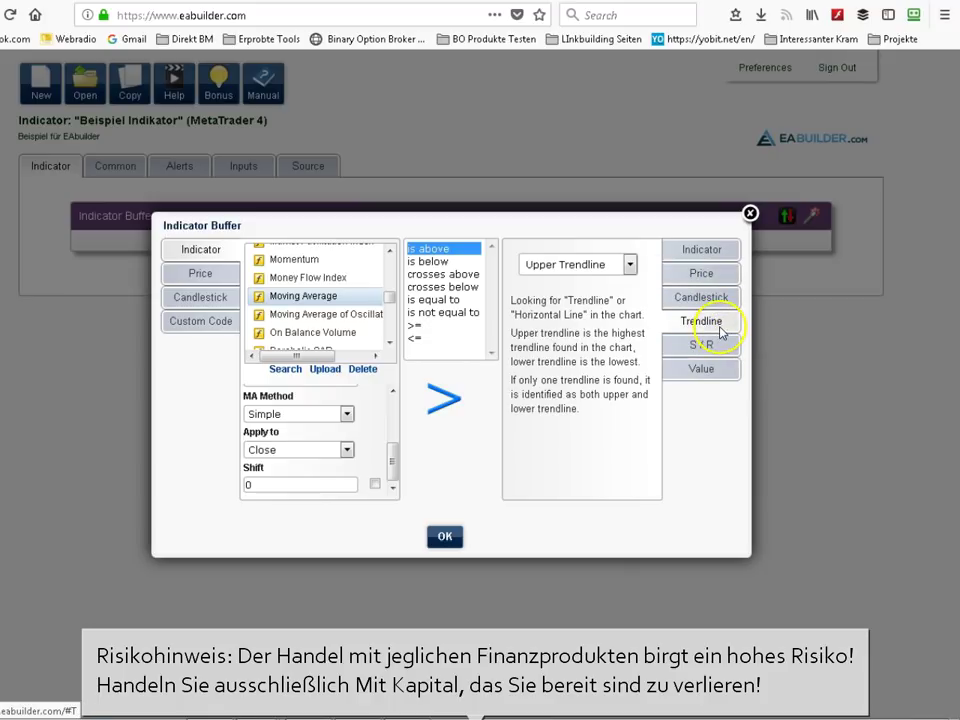
pyautogui.click(714, 320)
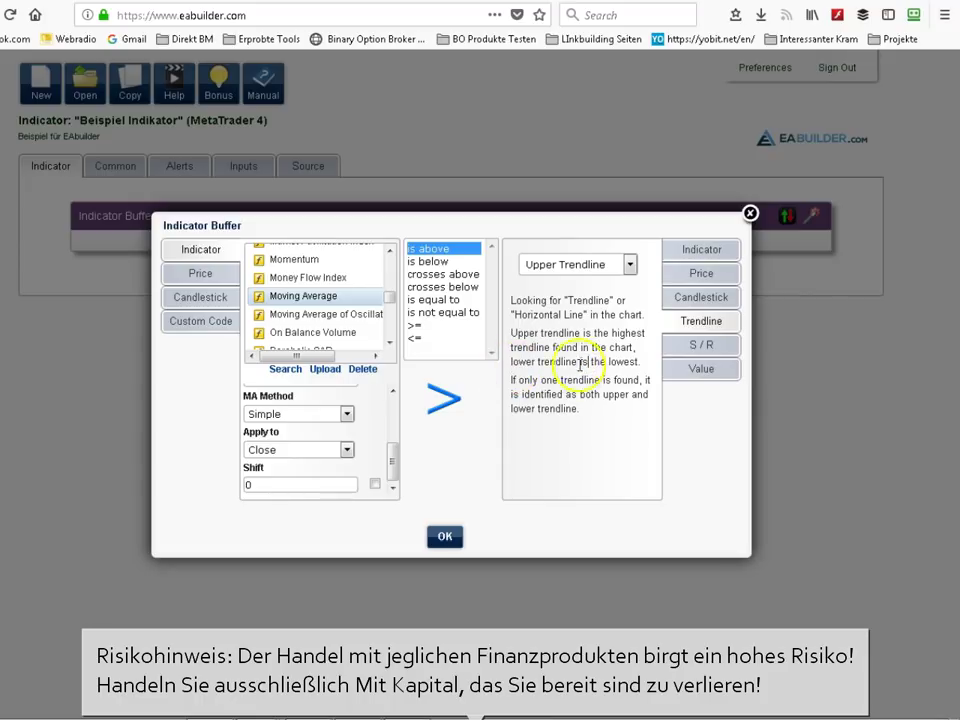
pyautogui.click(690, 347)
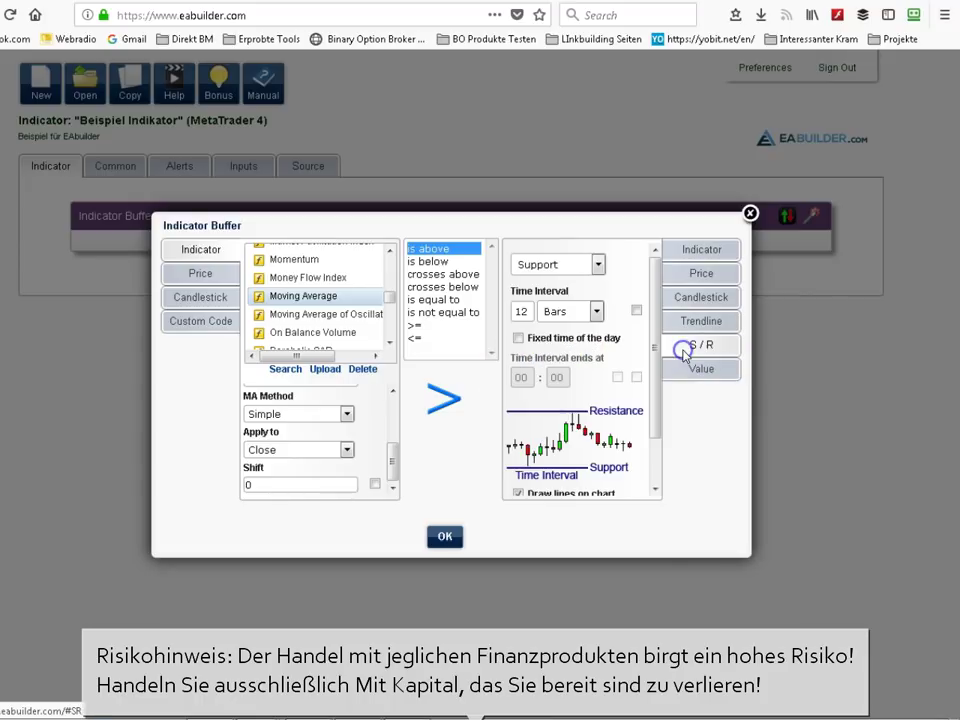
pyautogui.click(598, 264)
pyautogui.click(558, 306)
pyautogui.click(570, 264)
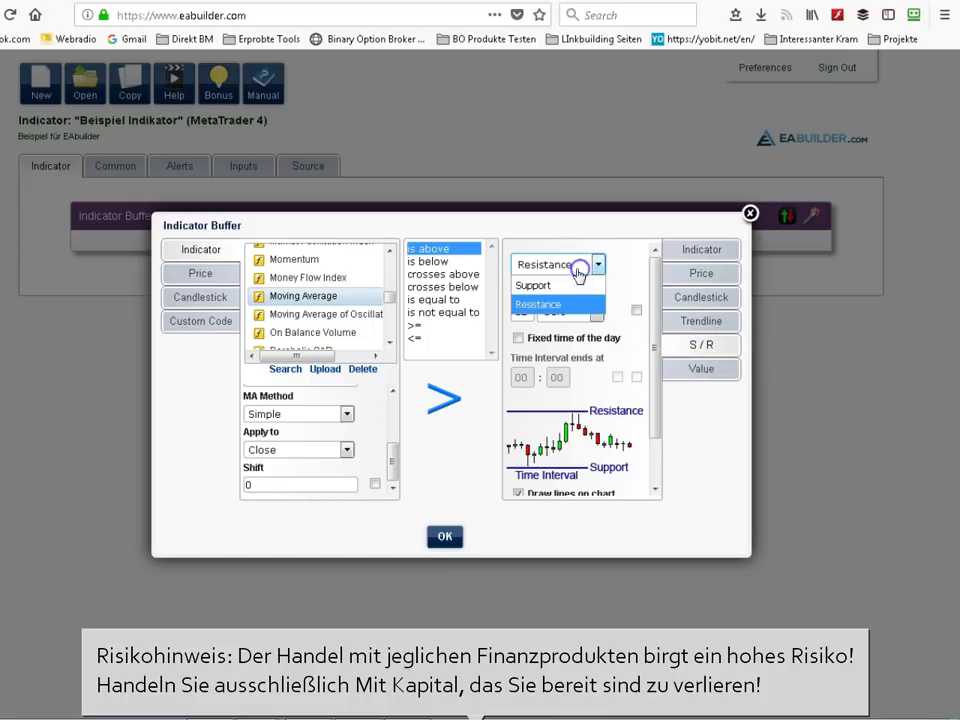
pyautogui.click(556, 285)
pyautogui.click(701, 368)
pyautogui.click(575, 272)
pyautogui.click(745, 395)
# Choose the Moving Average indicator as the second operand and set its period to 27
pyautogui.click(703, 248)
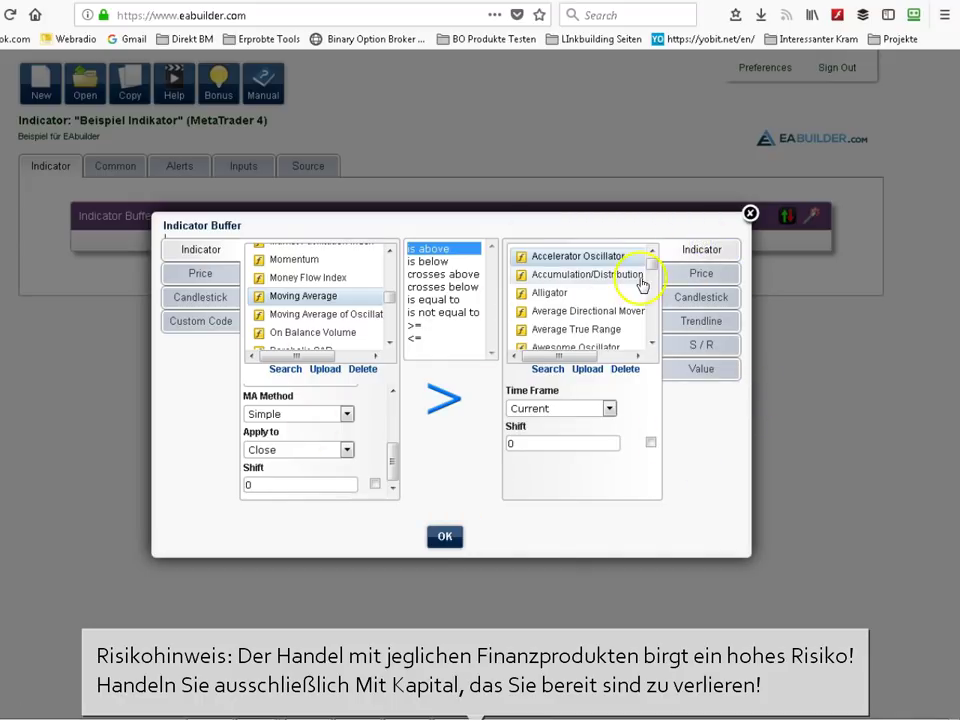
pyautogui.moveTo(654, 259); pyautogui.dragTo(652, 300)
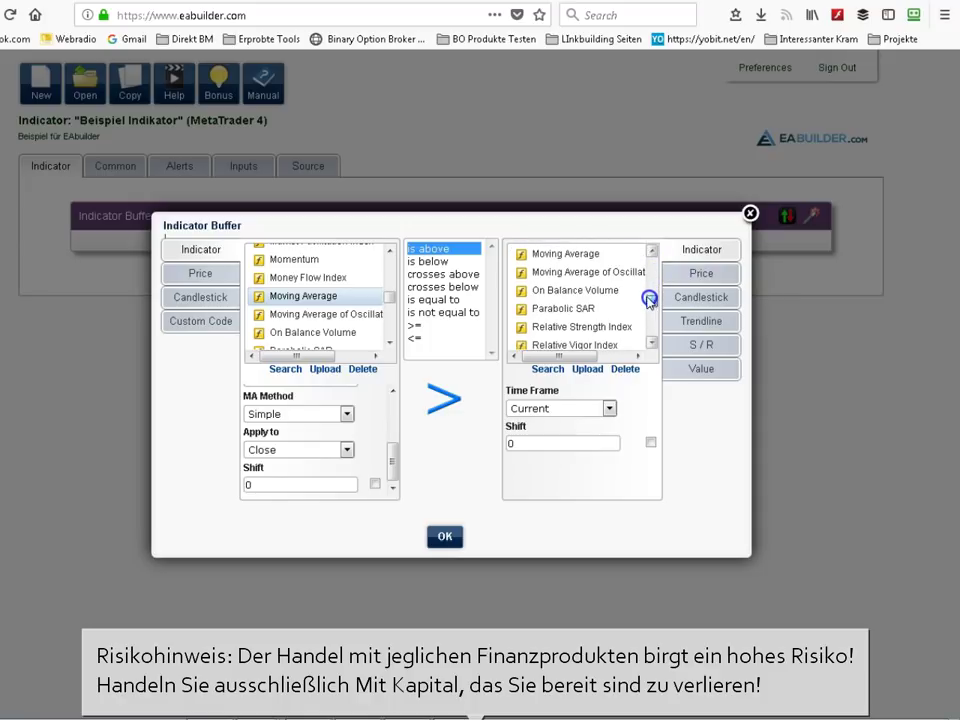
pyautogui.click(579, 253)
pyautogui.hotkey('ctrl', 'a')
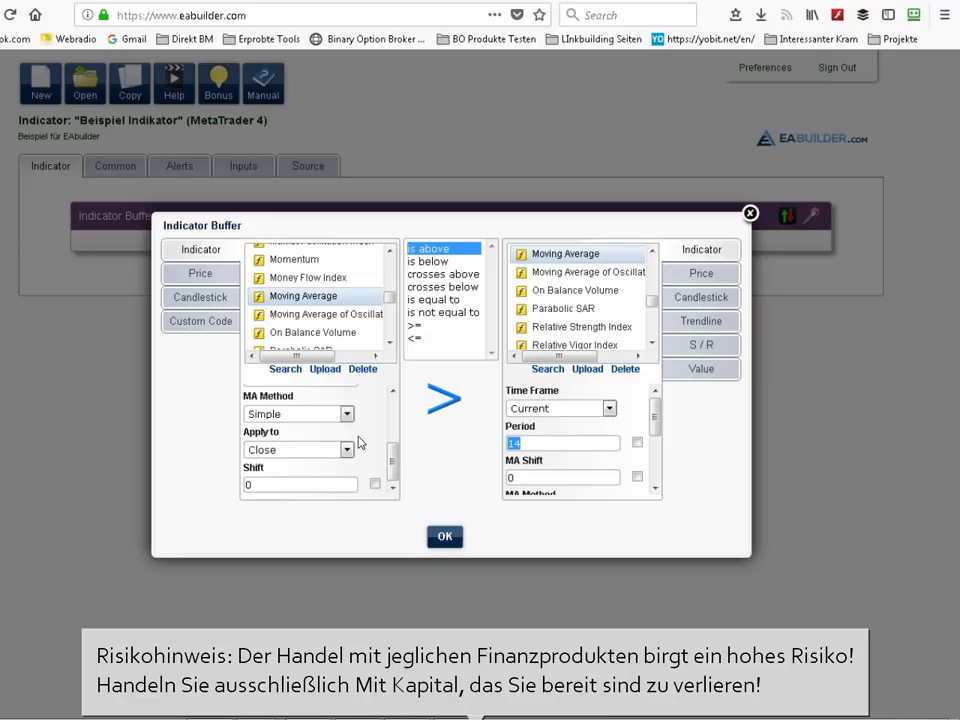
# Set the first Moving Average's period to 11
pyautogui.scroll(1, 360, 441)
pyautogui.click(236, 400)
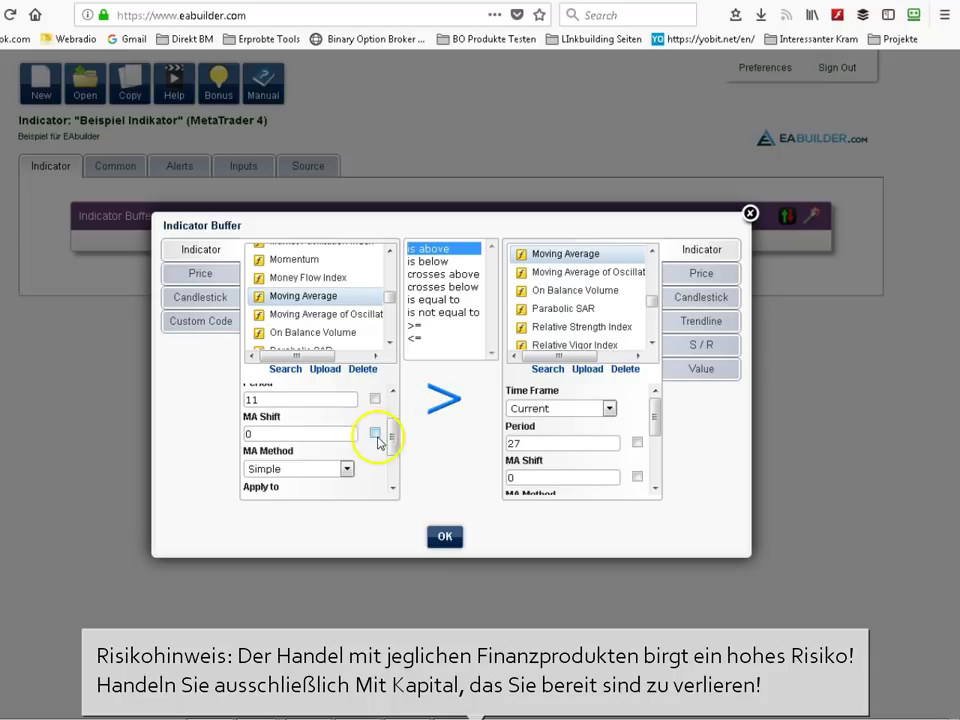
pyautogui.moveTo(392, 443); pyautogui.dragTo(392, 428)
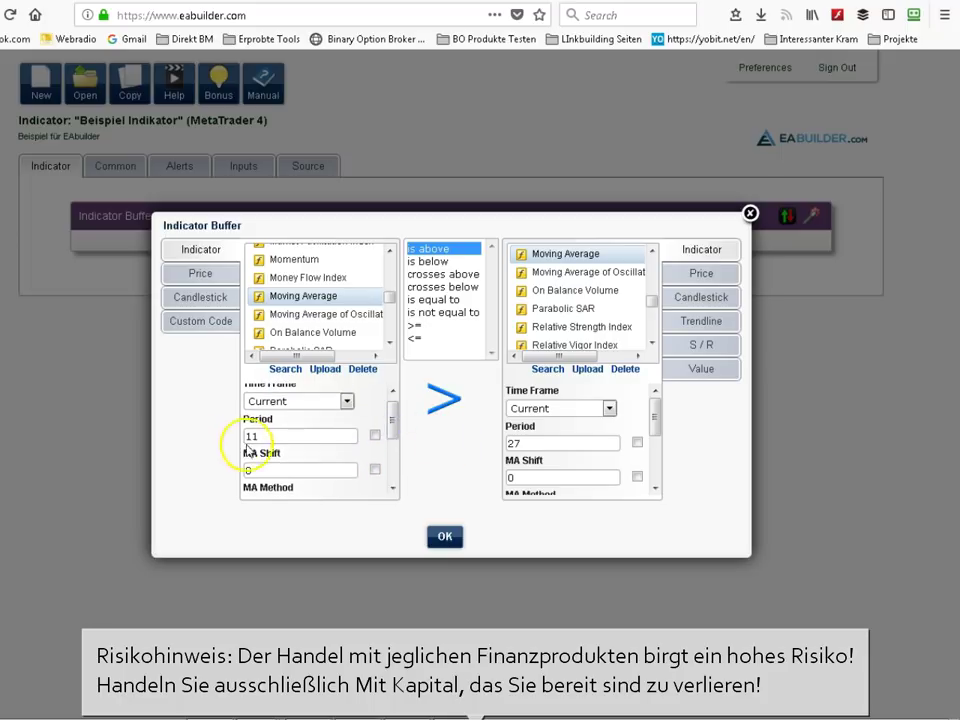
pyautogui.click(285, 469)
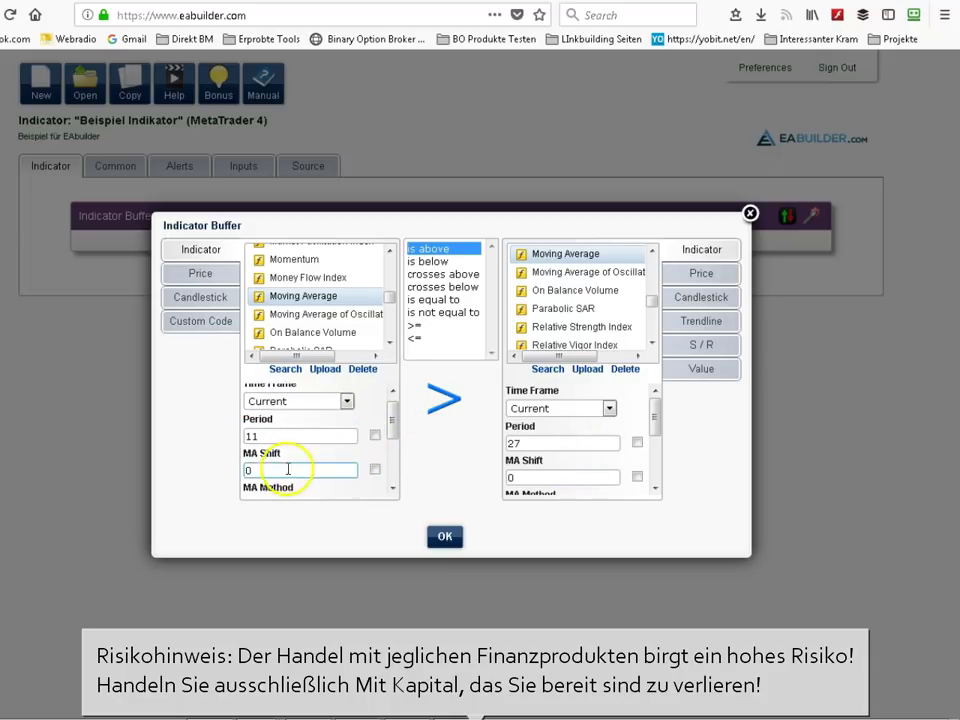
# Open the input choice for the first Moving Average's period and select MA_1_Periode
pyautogui.click(375, 435)
pyautogui.click(429, 439)
pyautogui.click(450, 403)
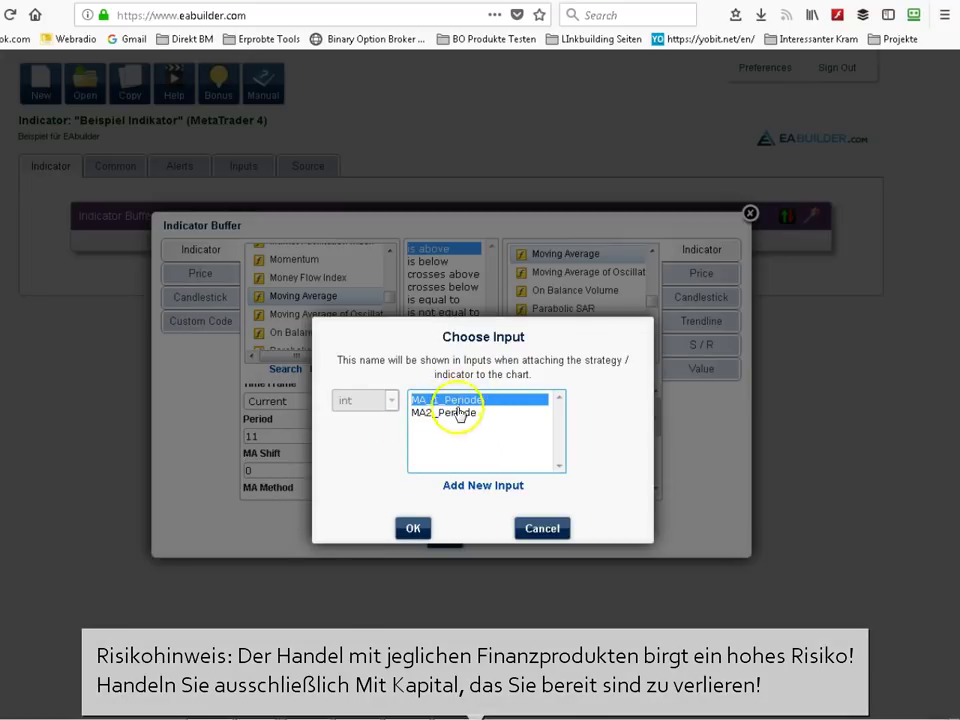
pyautogui.click(458, 446)
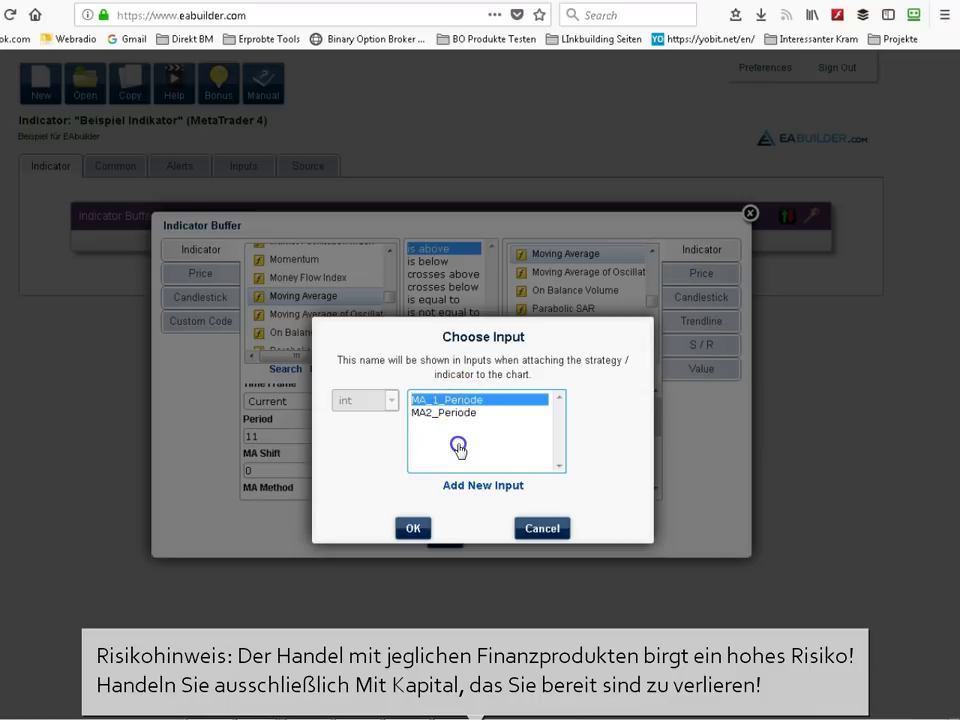
pyautogui.click(490, 487)
pyautogui.moveTo(454, 371); pyautogui.dragTo(369, 377)
pyautogui.moveTo(564, 371); pyautogui.dragTo(510, 381)
pyautogui.click(548, 437)
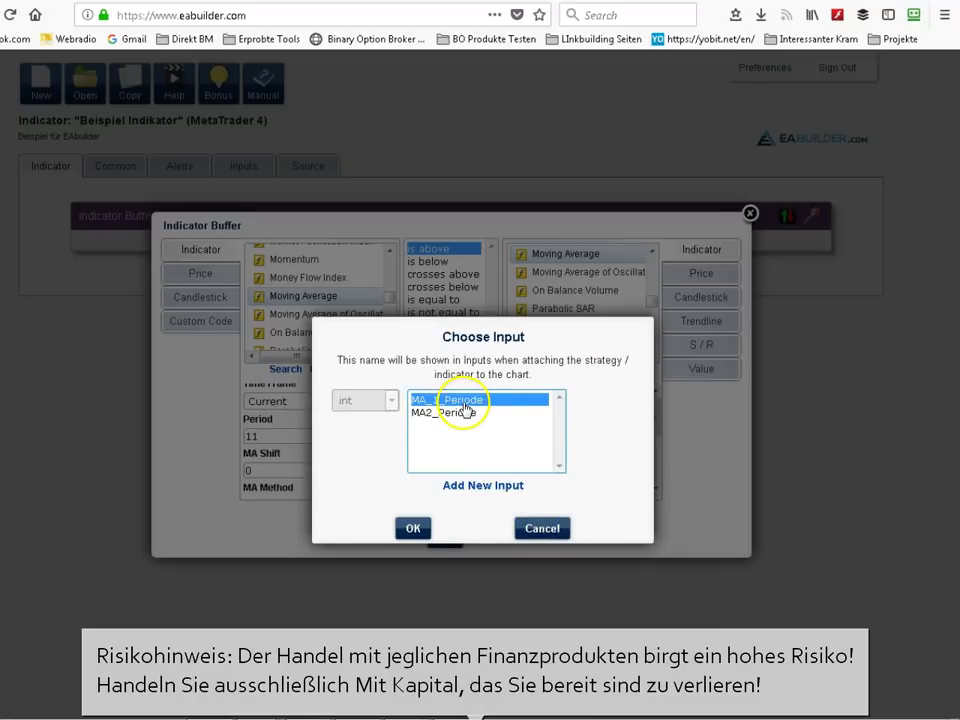
# Assign MA_1_Periode to the first Moving Average's period and MA2_Periode to the second, and save the condition with "crosses above"
pyautogui.doubleClick(465, 400)
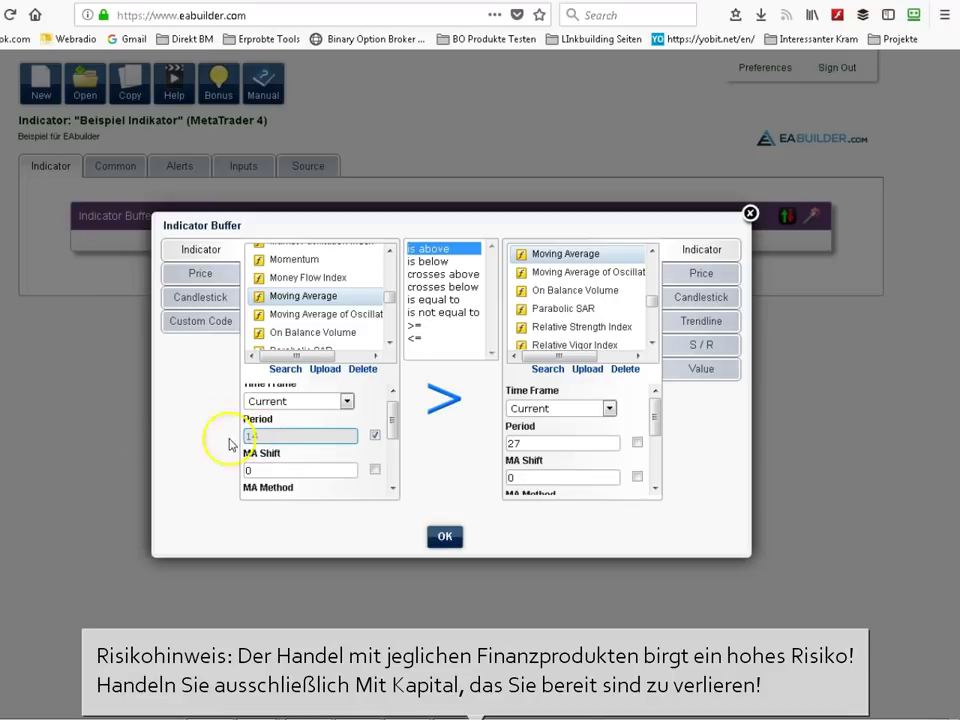
pyautogui.click(641, 444)
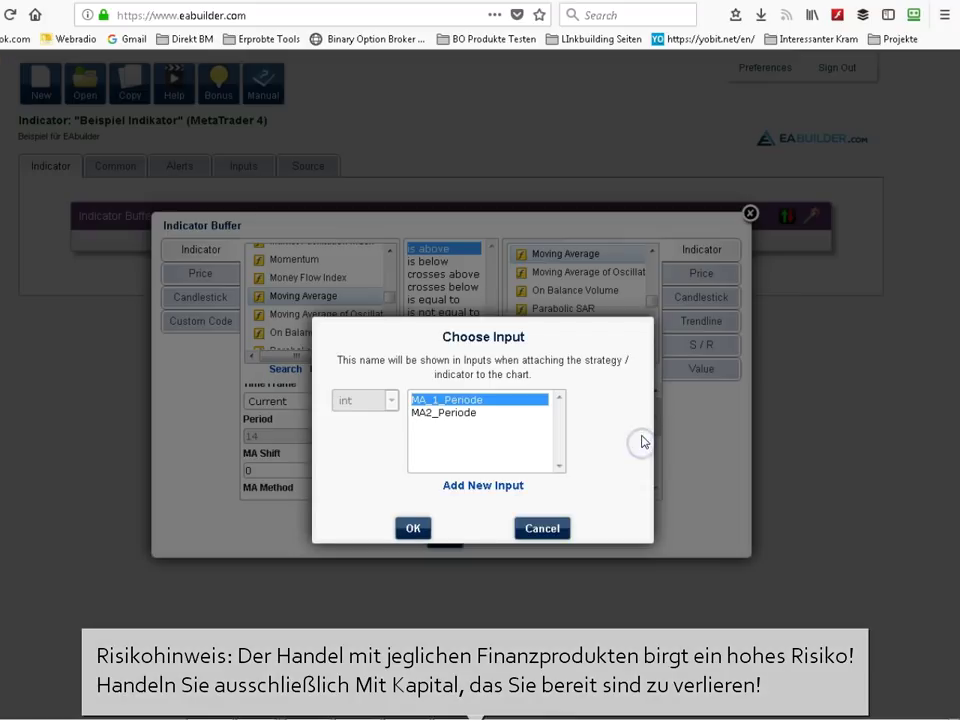
pyautogui.click(440, 412)
pyautogui.click(413, 527)
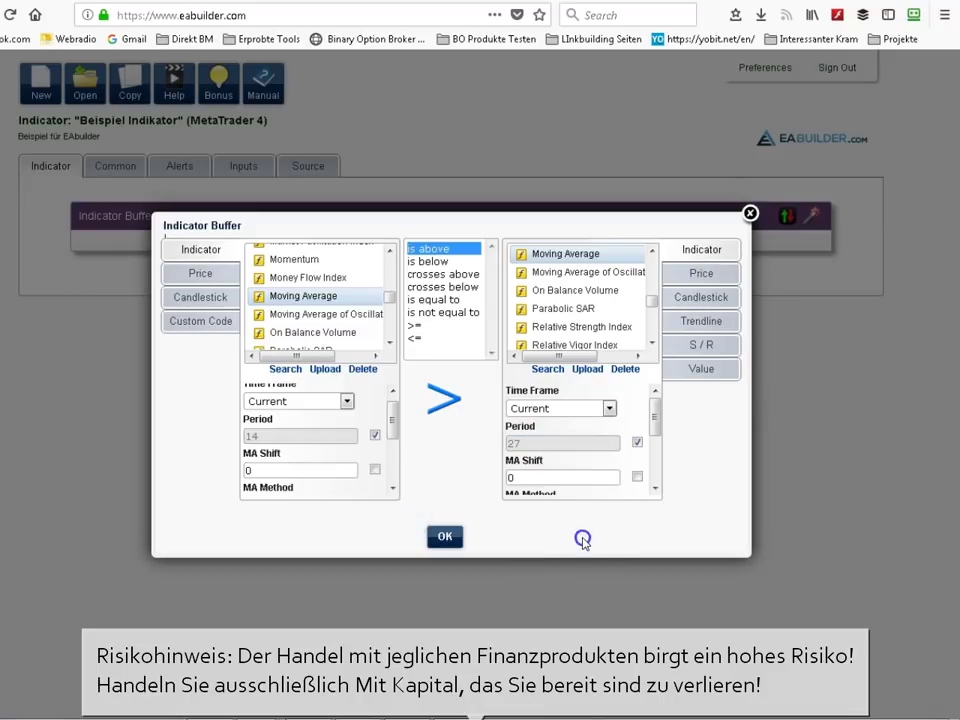
pyautogui.click(453, 275)
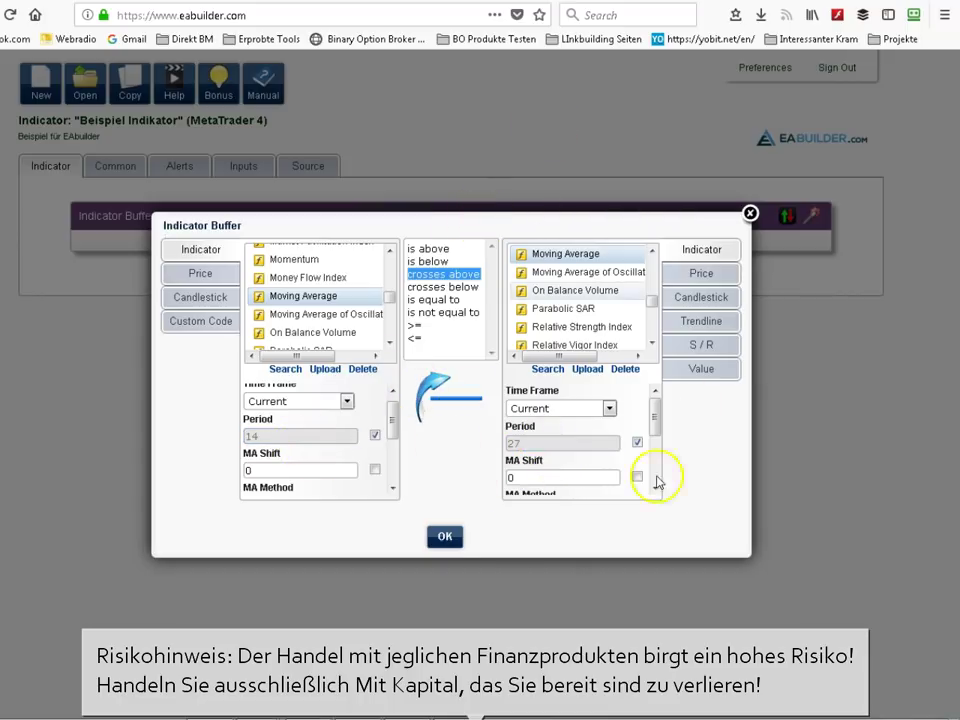
pyautogui.click(445, 537)
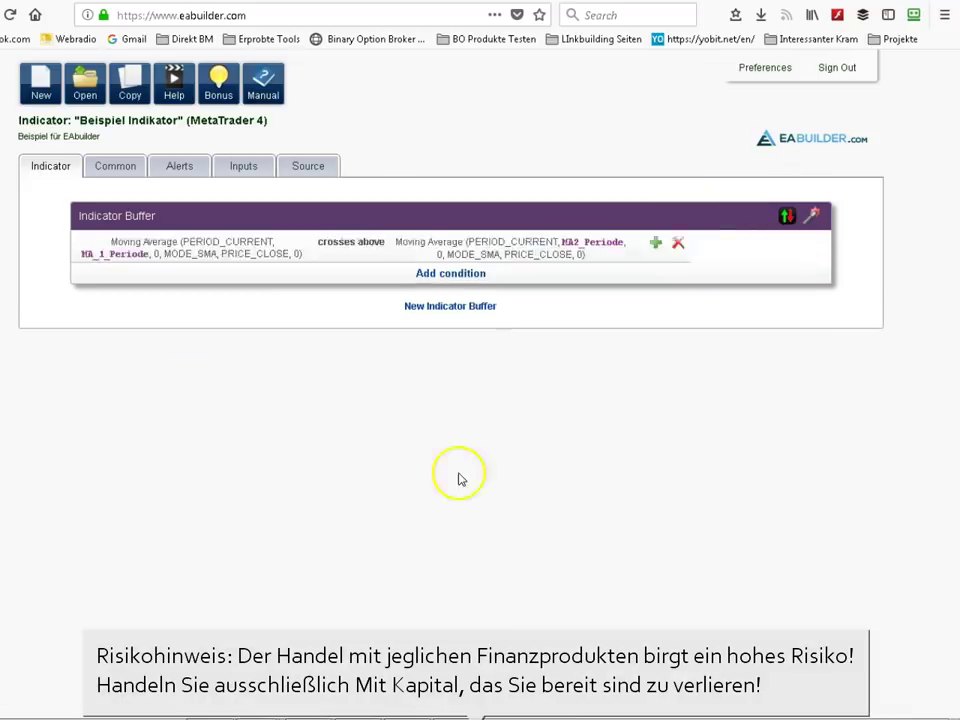
# Add a second condition to the buffer with Relative Strength Index as its first operand
pyautogui.click(463, 280)
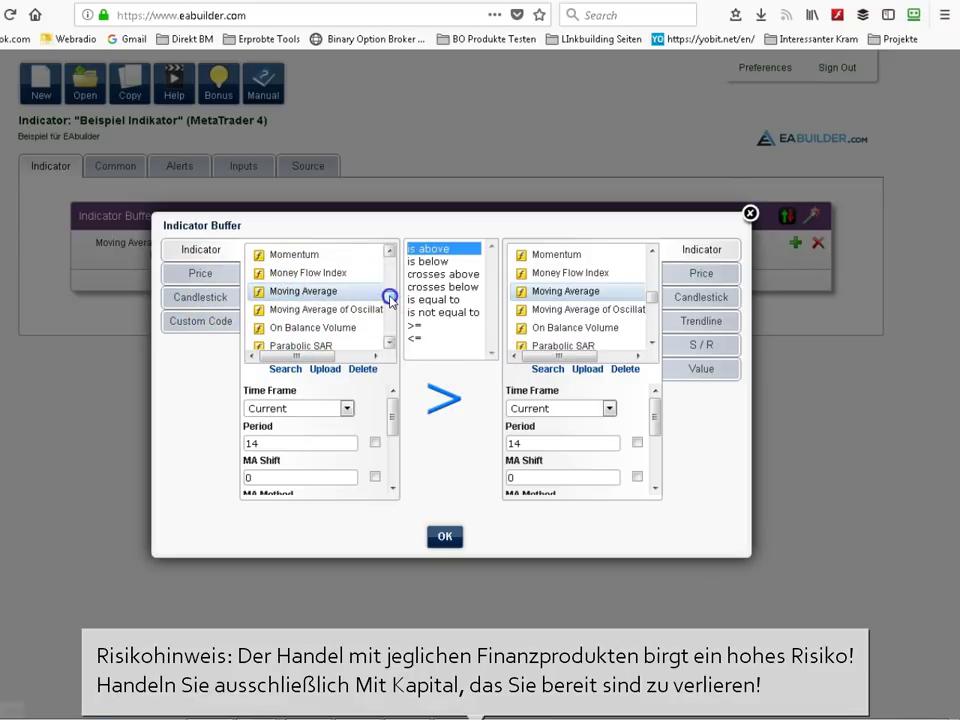
pyautogui.scroll(-1, 389, 300)
pyautogui.scroll(-2, 389, 300)
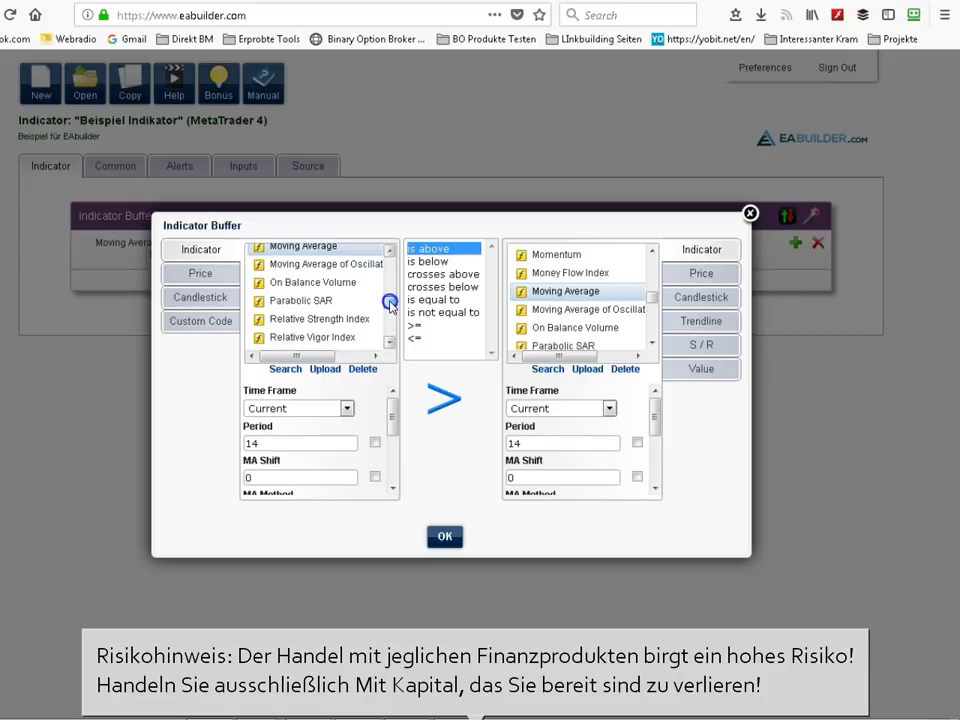
pyautogui.click(346, 291)
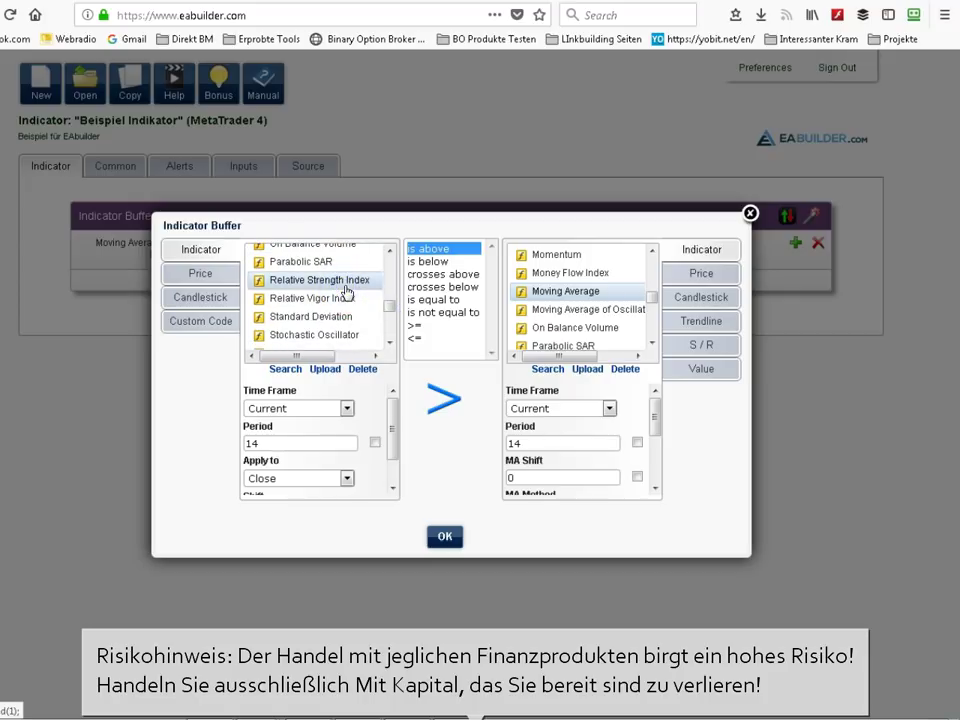
# Link the Relative Strength Index period to a new int input named RSI with value 14
pyautogui.click(381, 444)
pyautogui.click(483, 487)
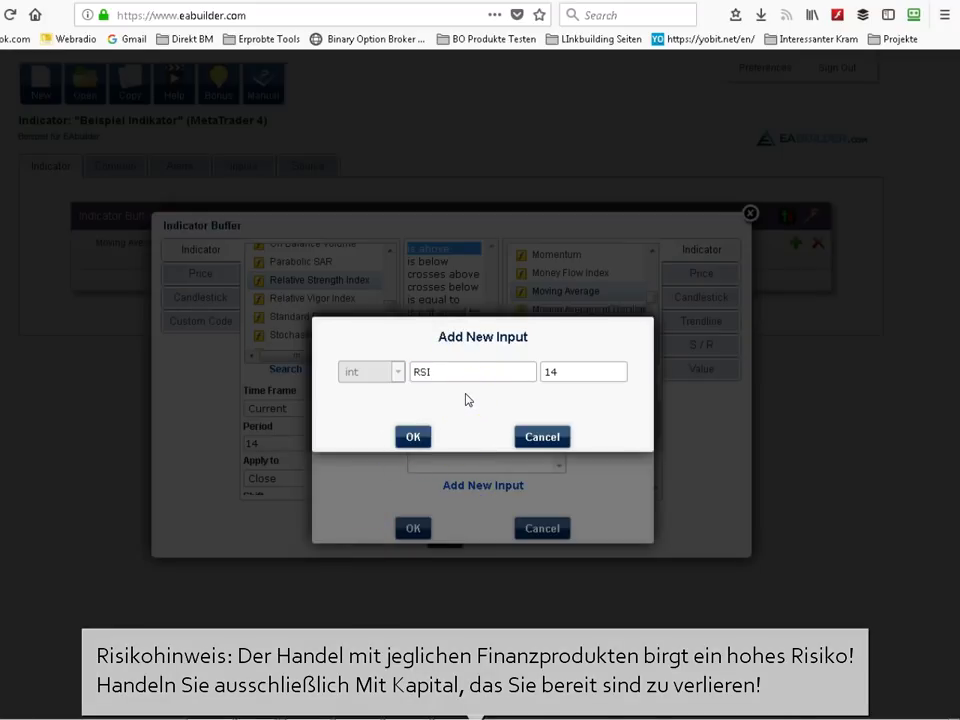
pyautogui.click(413, 437)
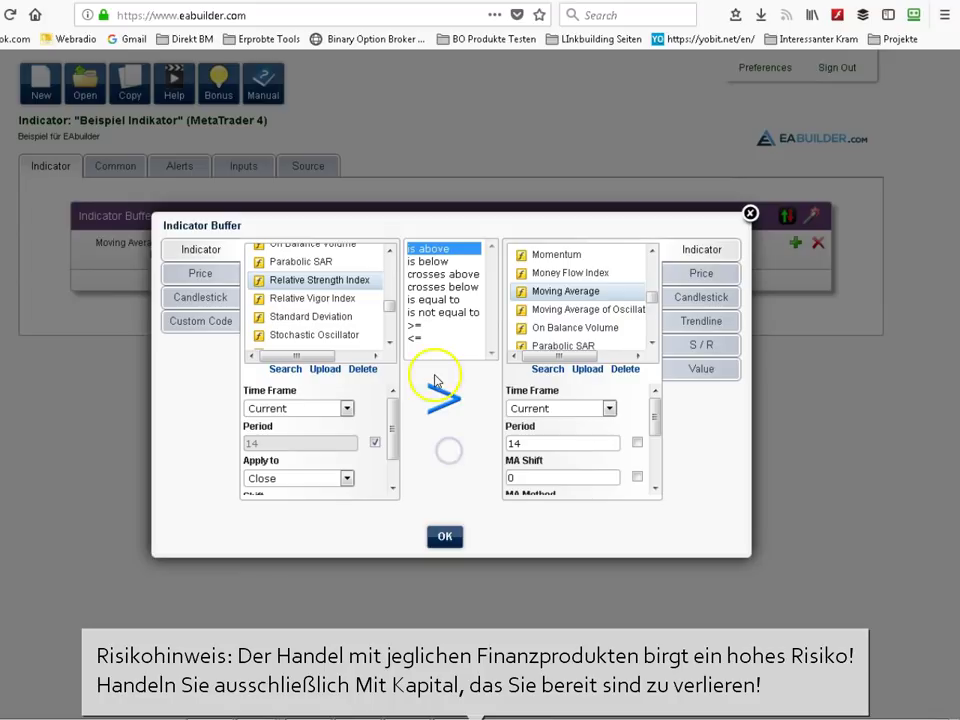
# Complete the Relative Strength Index condition as "is below" the value 50, not in pips, and save it
pyautogui.click(430, 261)
pyautogui.click(701, 368)
pyautogui.click(562, 273)
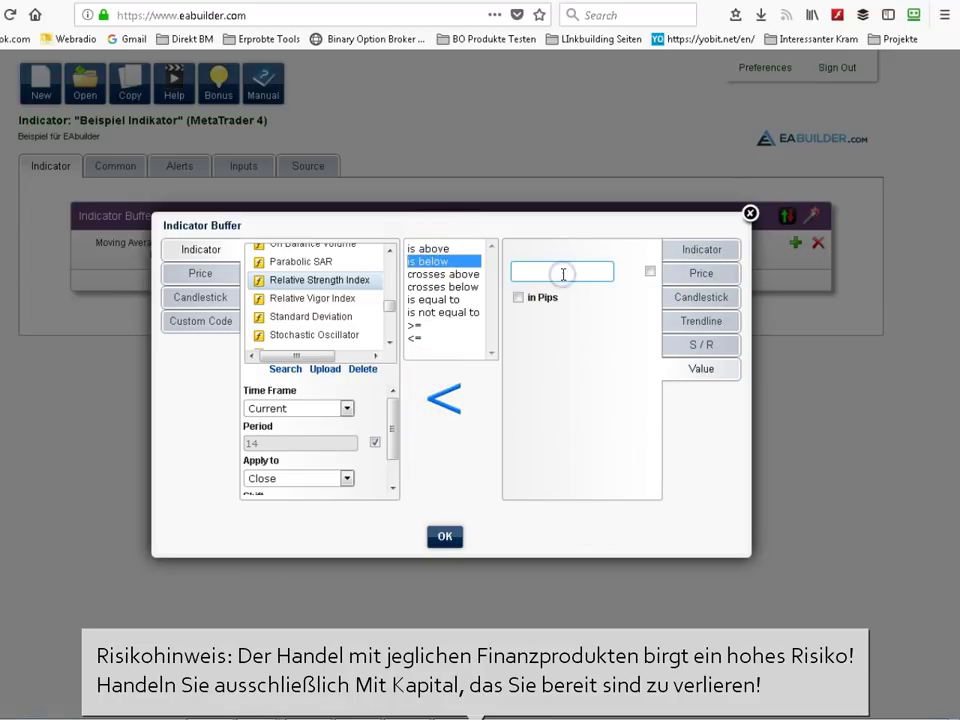
pyautogui.click(686, 443)
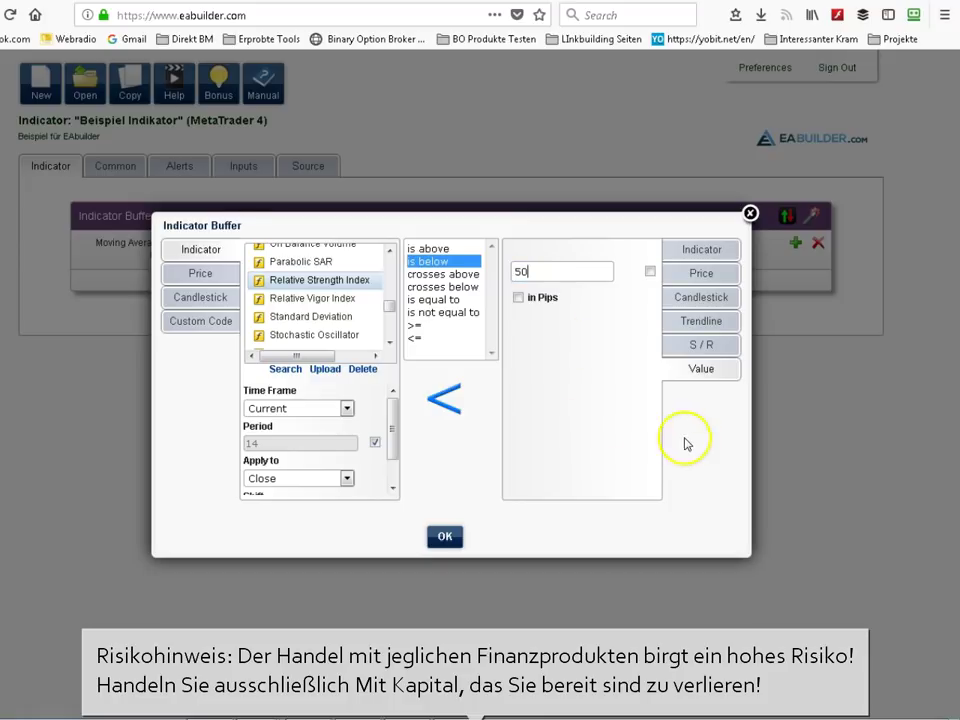
pyautogui.click(519, 292)
pyautogui.press('Return')
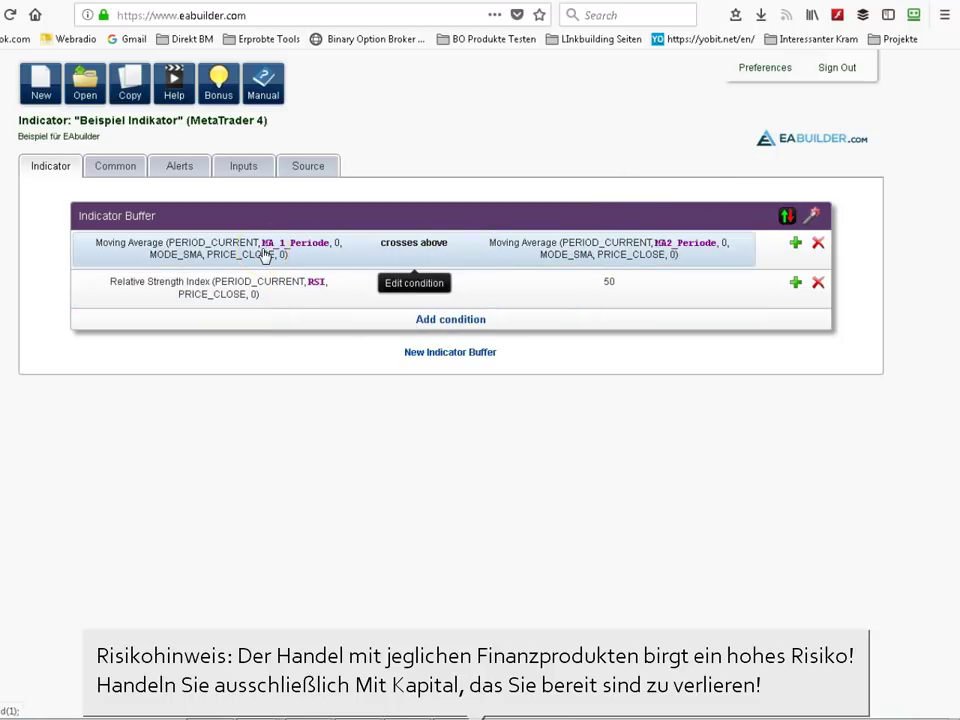
# Open the buffer's display style settings and choose Arrow as the indicator type
pyautogui.click(788, 219)
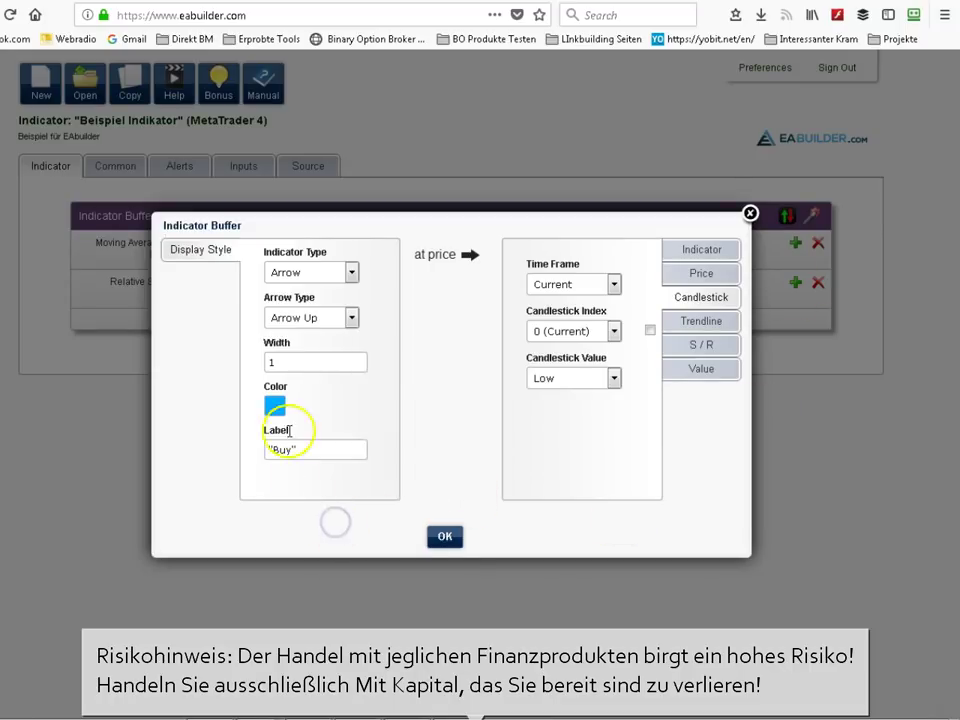
pyautogui.click(350, 273)
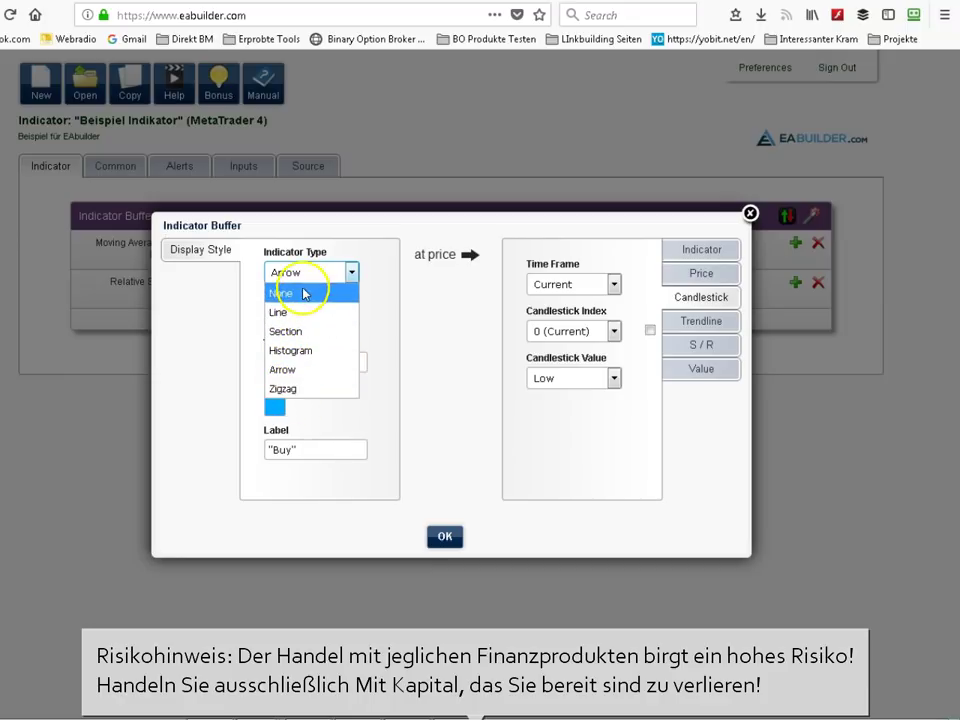
pyautogui.click(288, 370)
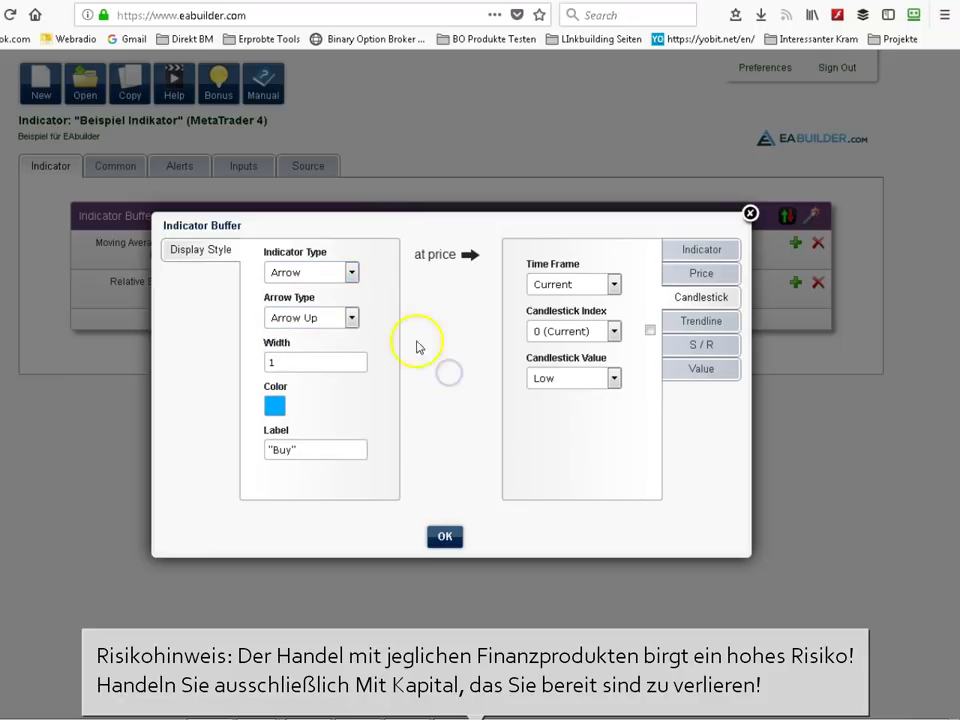
# Set the "Buy" arrow's color to bright green and save it at the current candlestick's Low price
pyautogui.click(274, 407)
pyautogui.moveTo(399, 481); pyautogui.dragTo(409, 506)
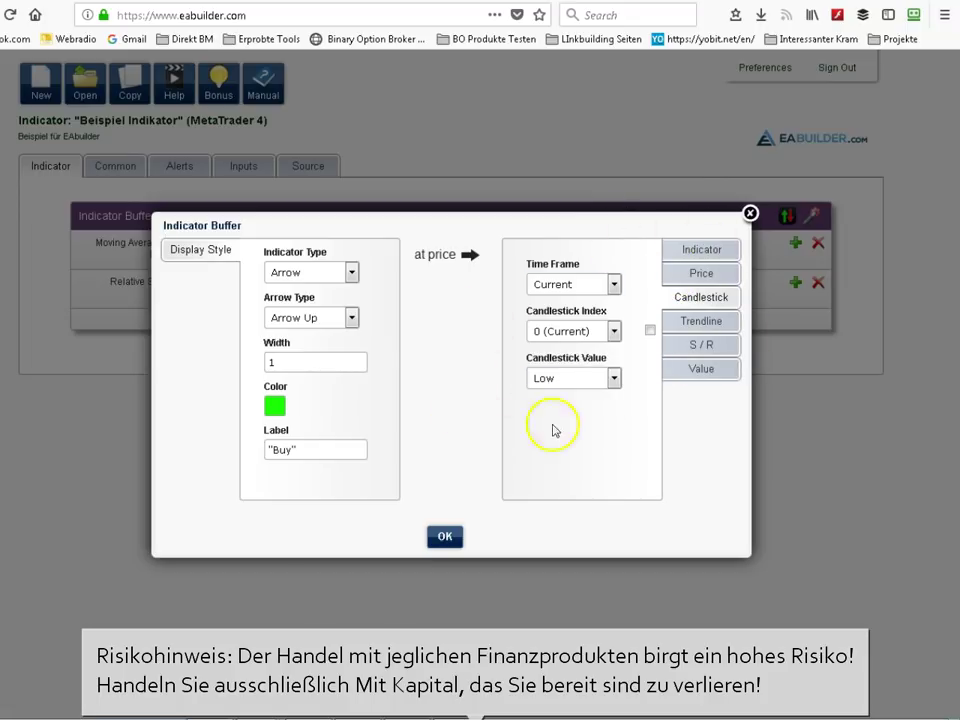
pyautogui.click(713, 298)
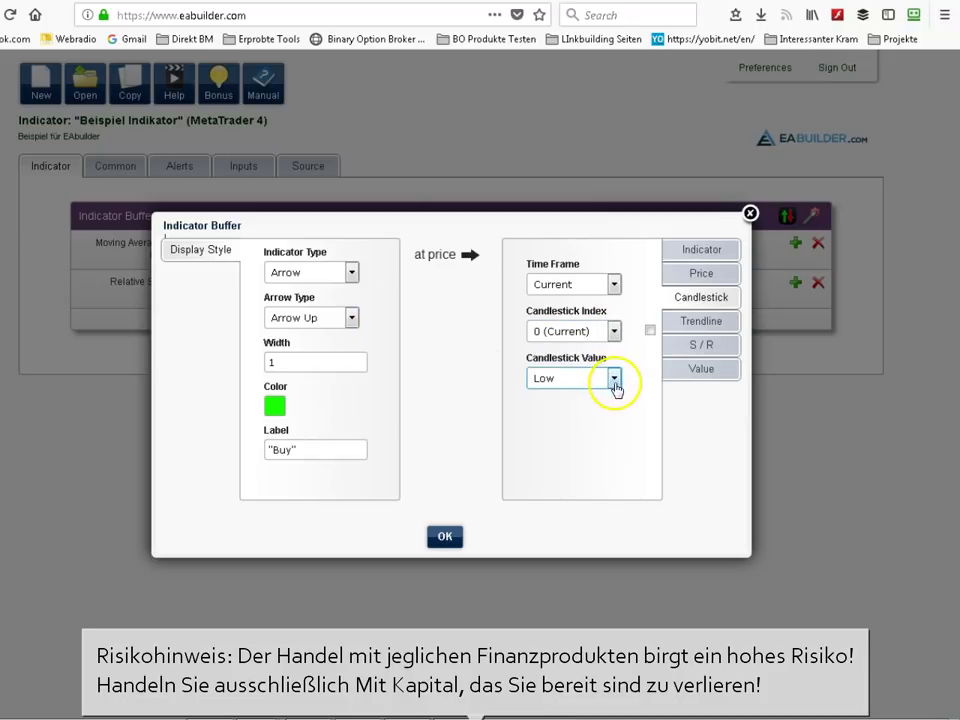
pyautogui.press('Return')
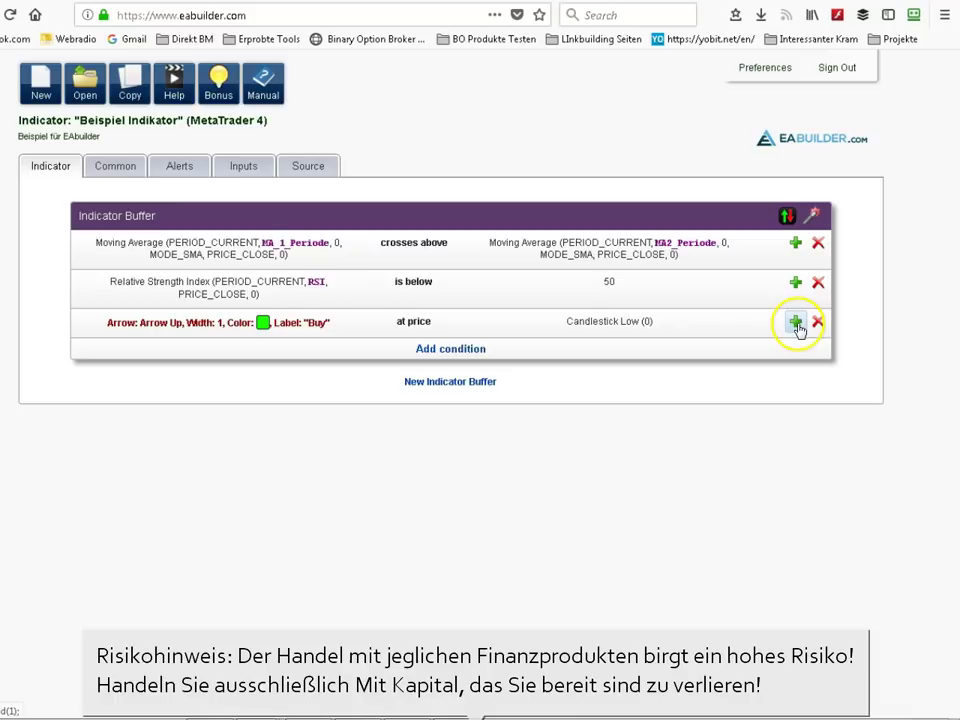
# Start extending the Buy arrow's price condition, try the arithmetic operators and choose minus
pyautogui.click(795, 322)
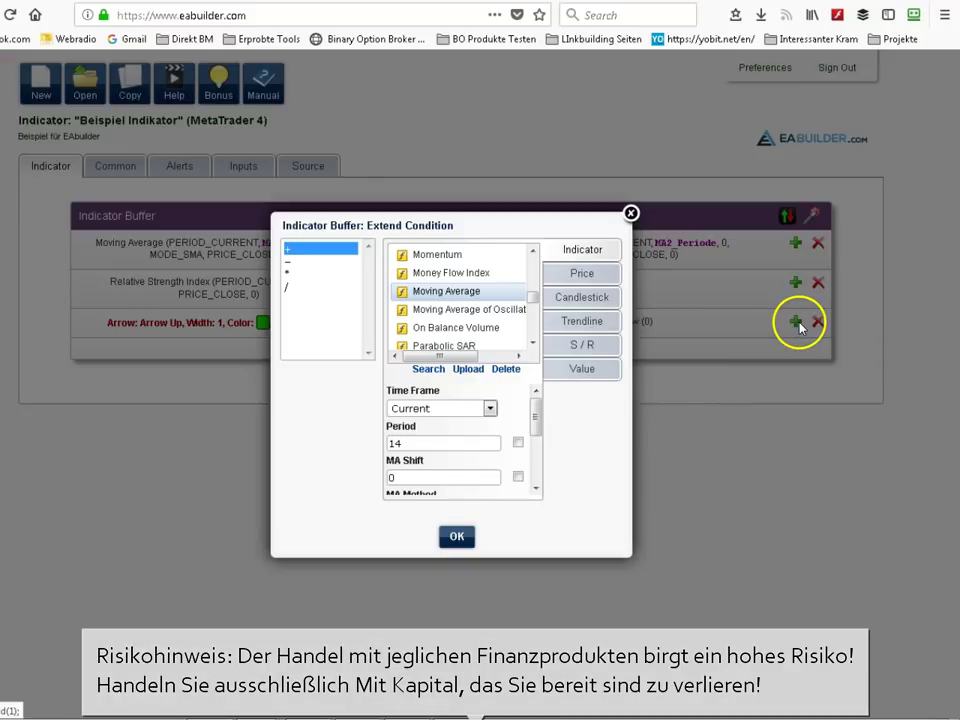
pyautogui.click(306, 326)
pyautogui.click(293, 259)
pyautogui.click(291, 272)
pyautogui.click(291, 285)
pyautogui.click(292, 273)
pyautogui.click(289, 259)
pyautogui.click(289, 250)
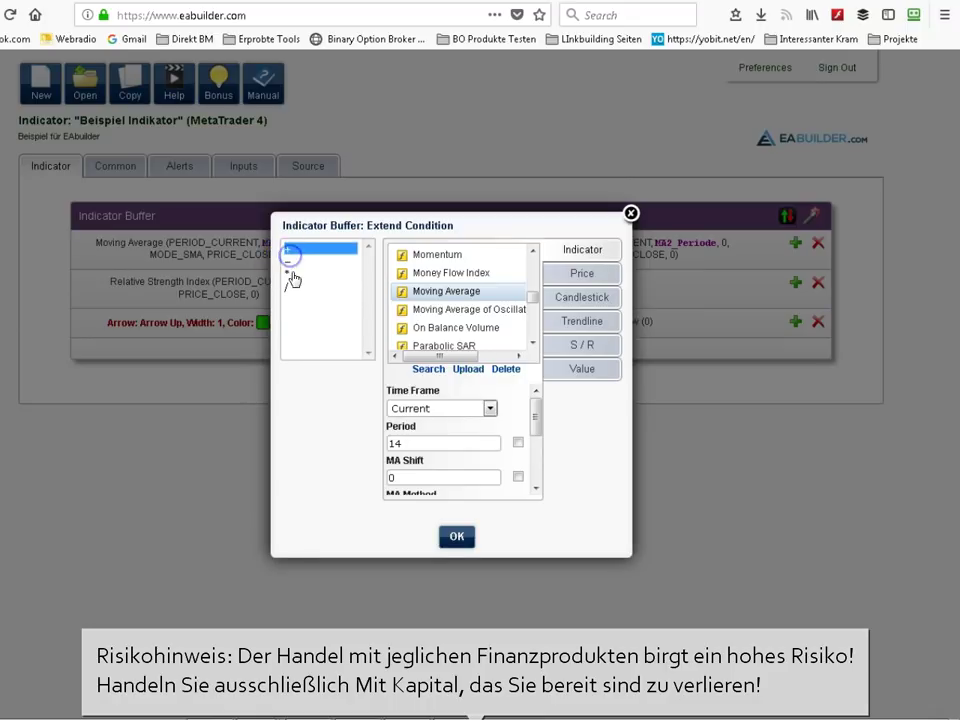
pyautogui.click(291, 262)
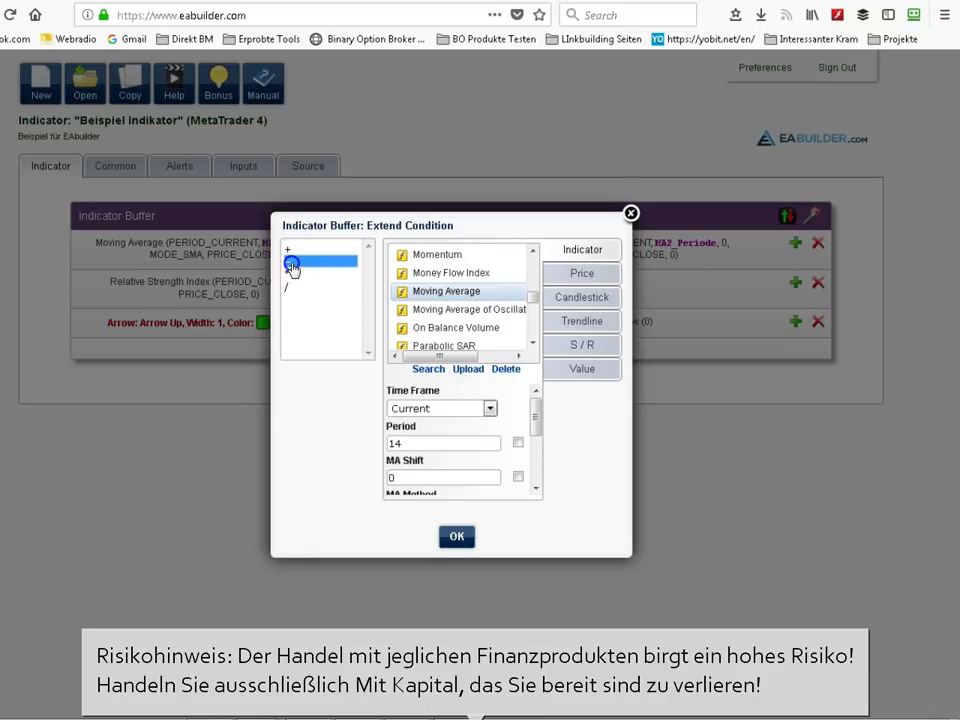
# Set the subtracted amount to a value of 10 in pips and save the extension
pyautogui.click(298, 408)
pyautogui.click(399, 297)
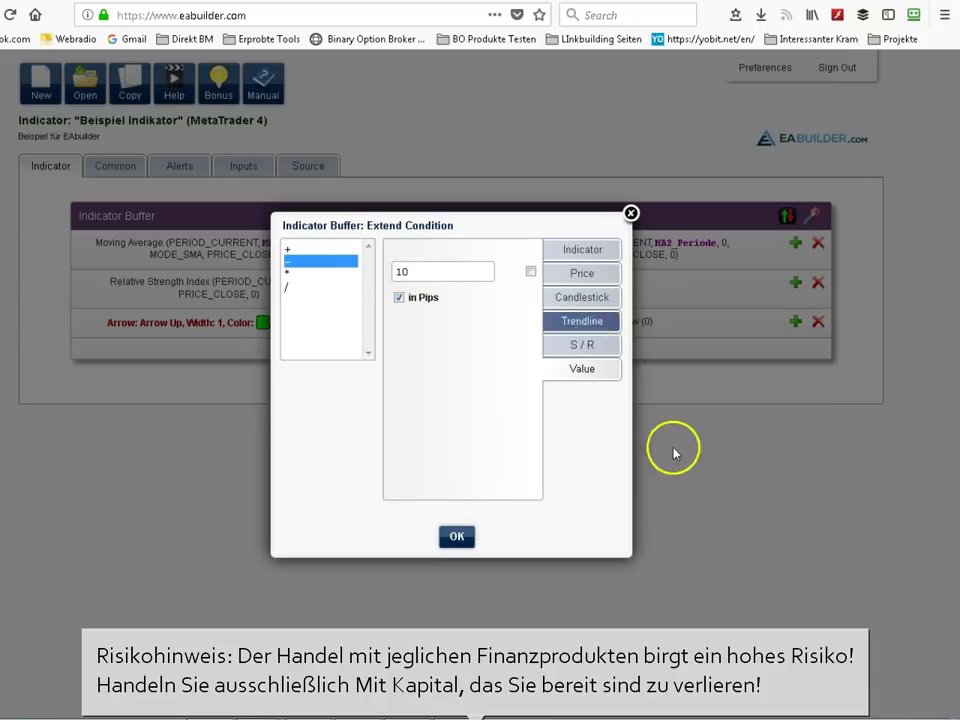
pyautogui.click(455, 535)
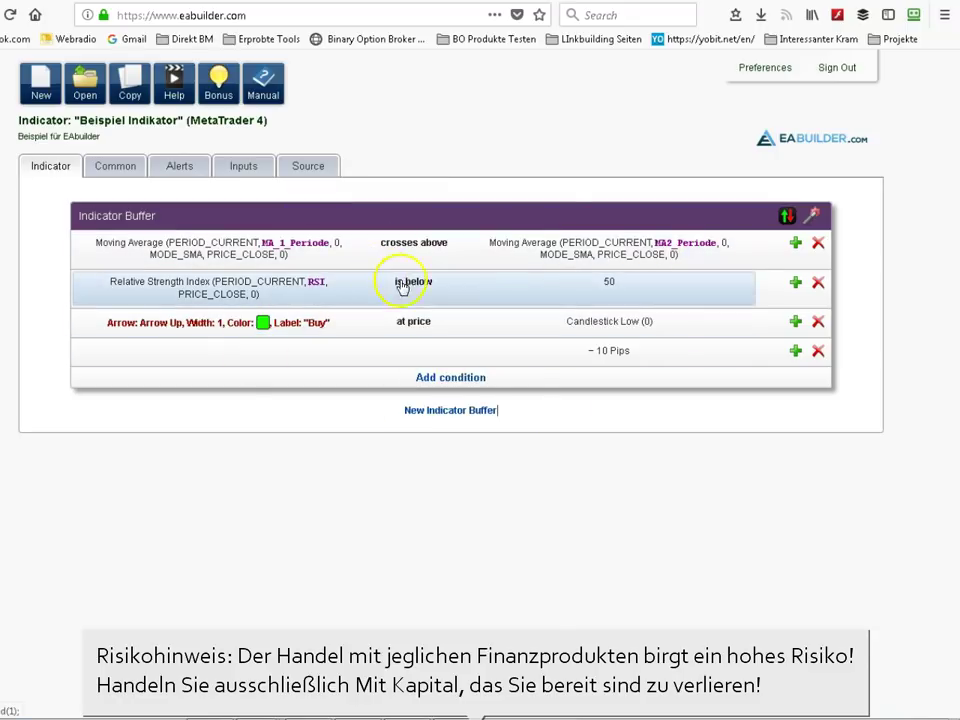
# Add a second indicator buffer and generate it as the opposite of the Buy buffer above
pyautogui.click(459, 411)
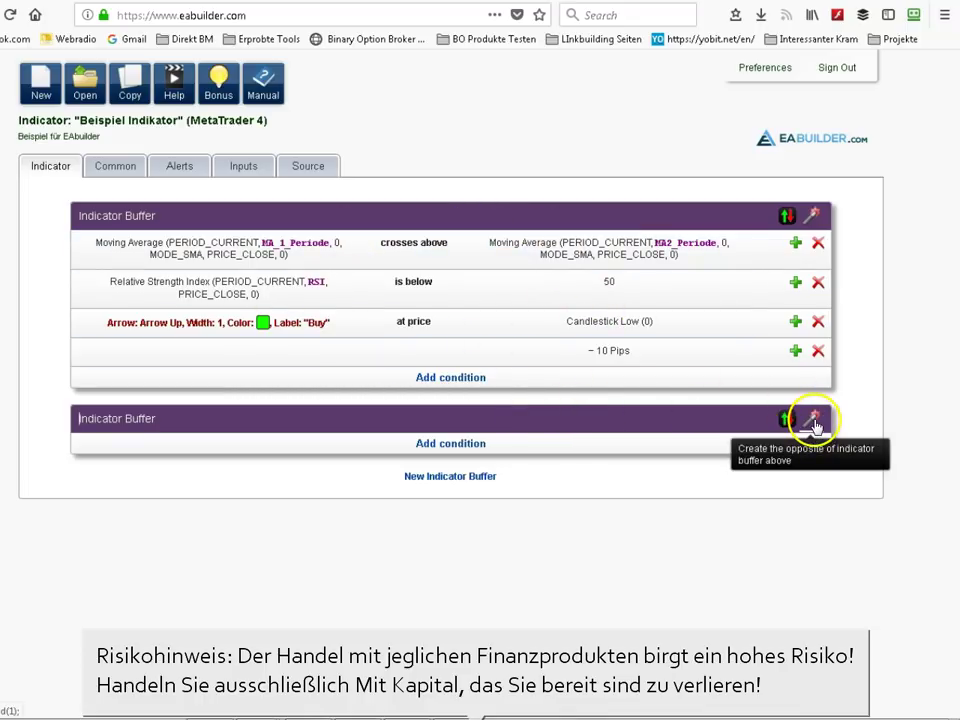
pyautogui.click(815, 427)
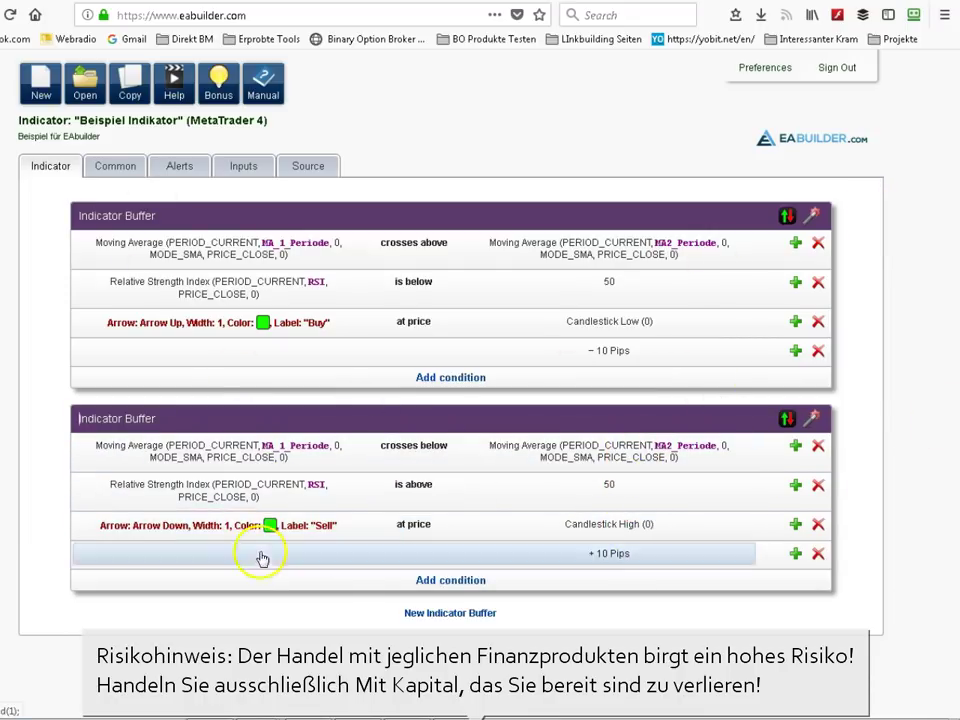
# Change the "Sell" arrow's color to red and save the arrow settings
pyautogui.click(311, 526)
pyautogui.click(272, 404)
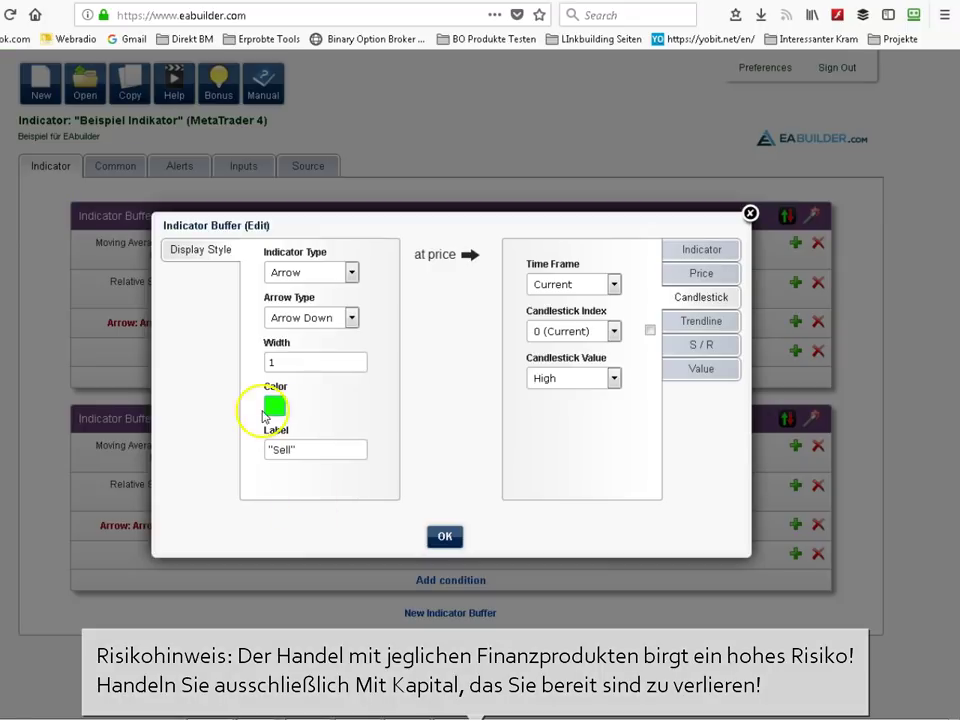
pyautogui.click(413, 430)
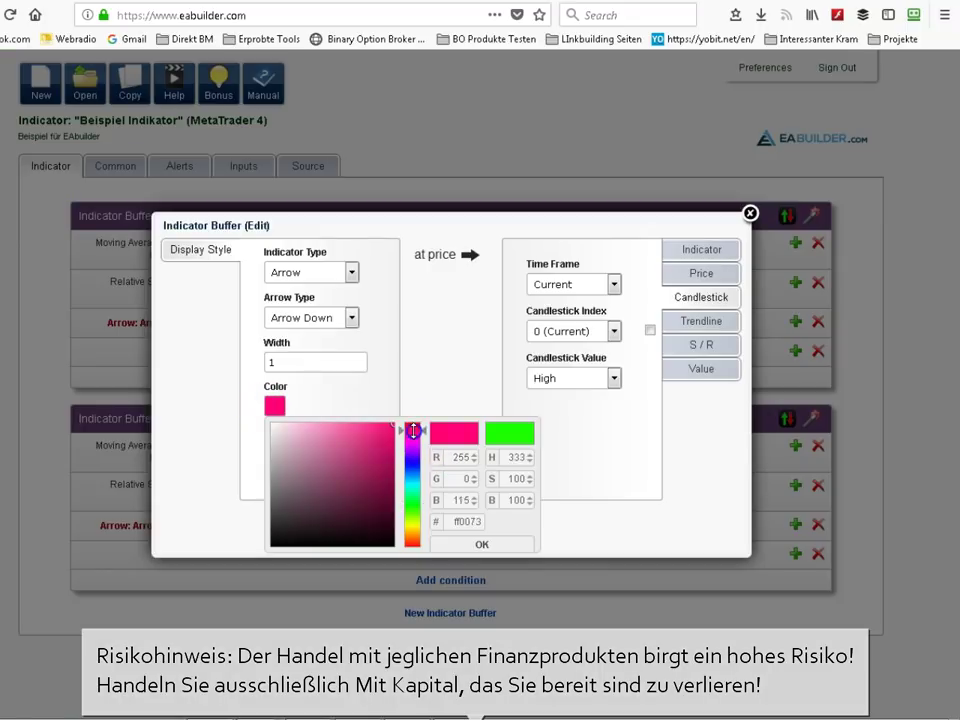
pyautogui.click(481, 544)
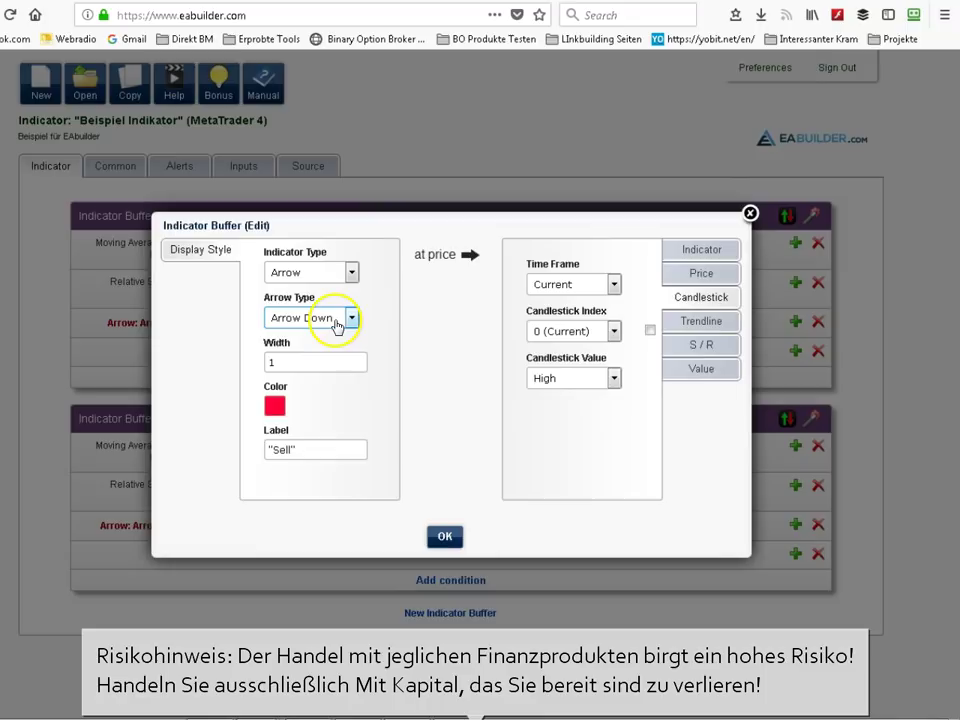
pyautogui.click(444, 536)
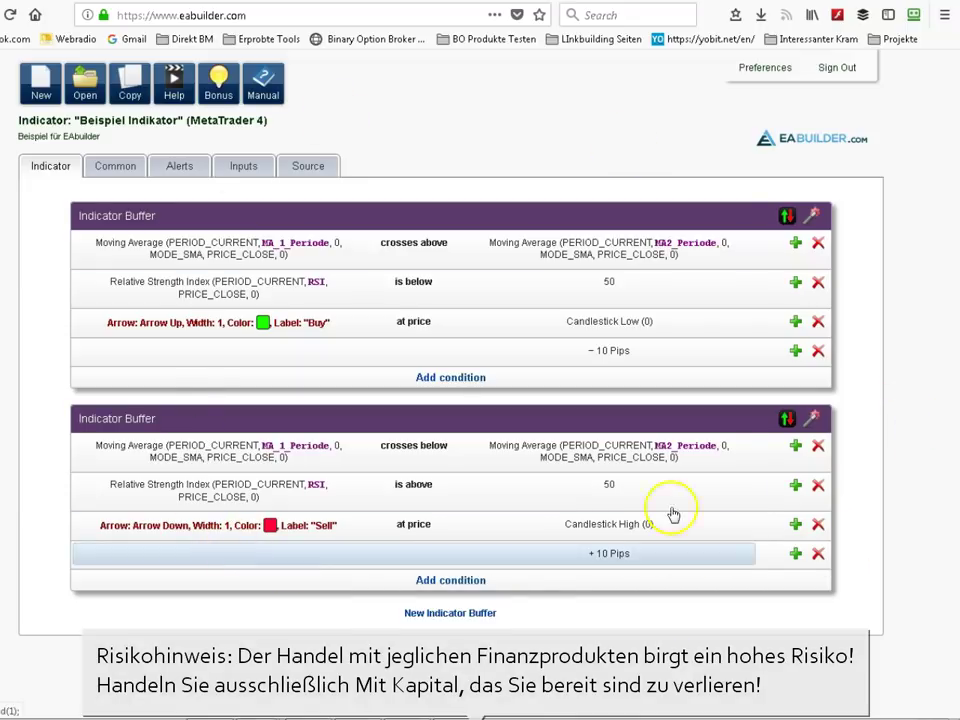
# Add a third indicator buffer and set its display type to a line
pyautogui.click(445, 614)
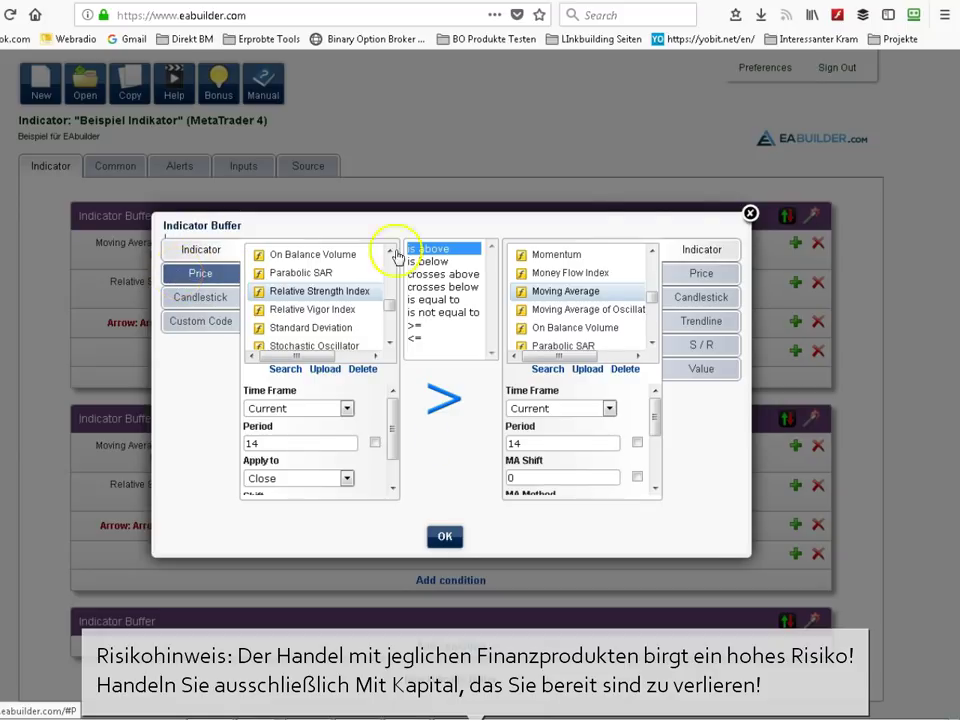
pyautogui.click(750, 213)
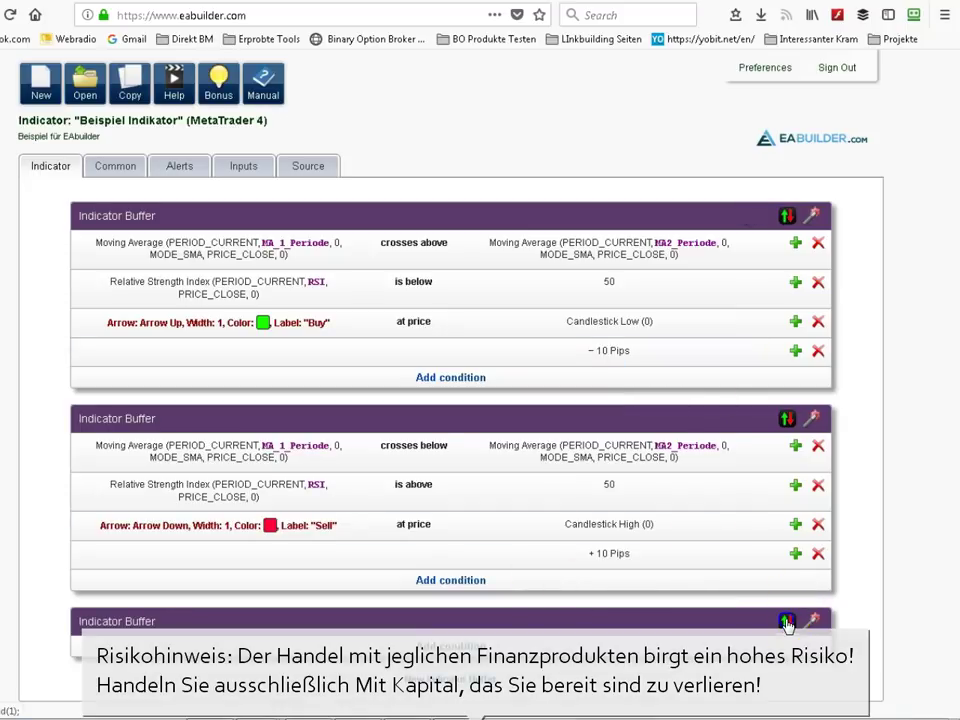
pyautogui.click(787, 621)
pyautogui.click(310, 272)
pyautogui.click(284, 316)
# Plot the line at the Moving Average value, use the MA2_Periode input as its period, and save the line
pyautogui.click(701, 249)
pyautogui.moveTo(656, 279); pyautogui.dragTo(655, 292)
pyautogui.click(582, 334)
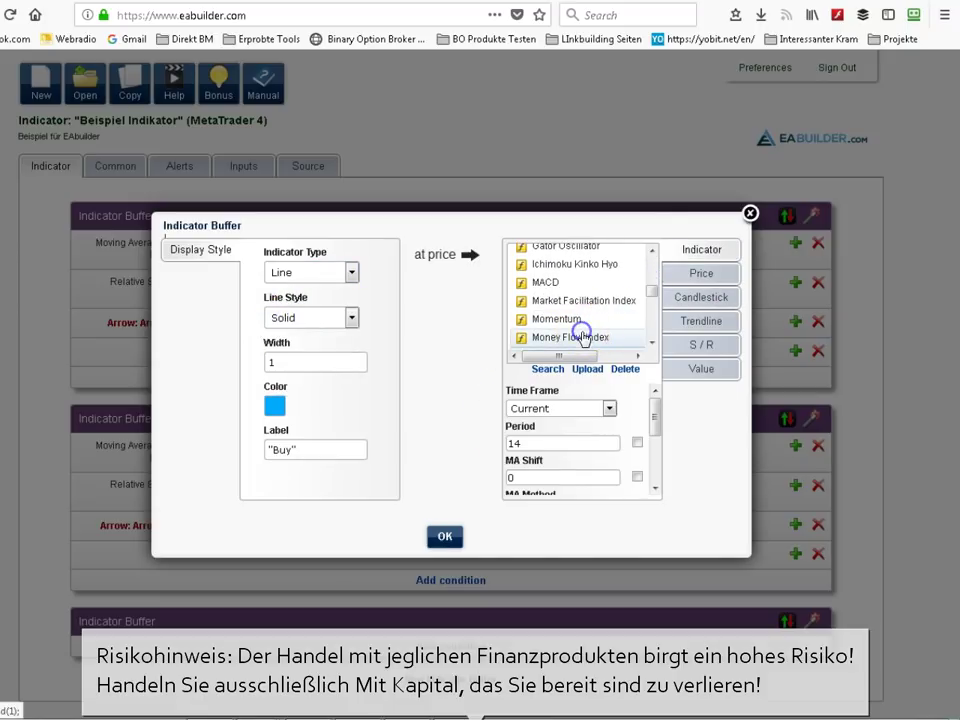
pyautogui.scroll(-1, 587, 341)
pyautogui.scroll(-1, 583, 336)
pyautogui.click(557, 279)
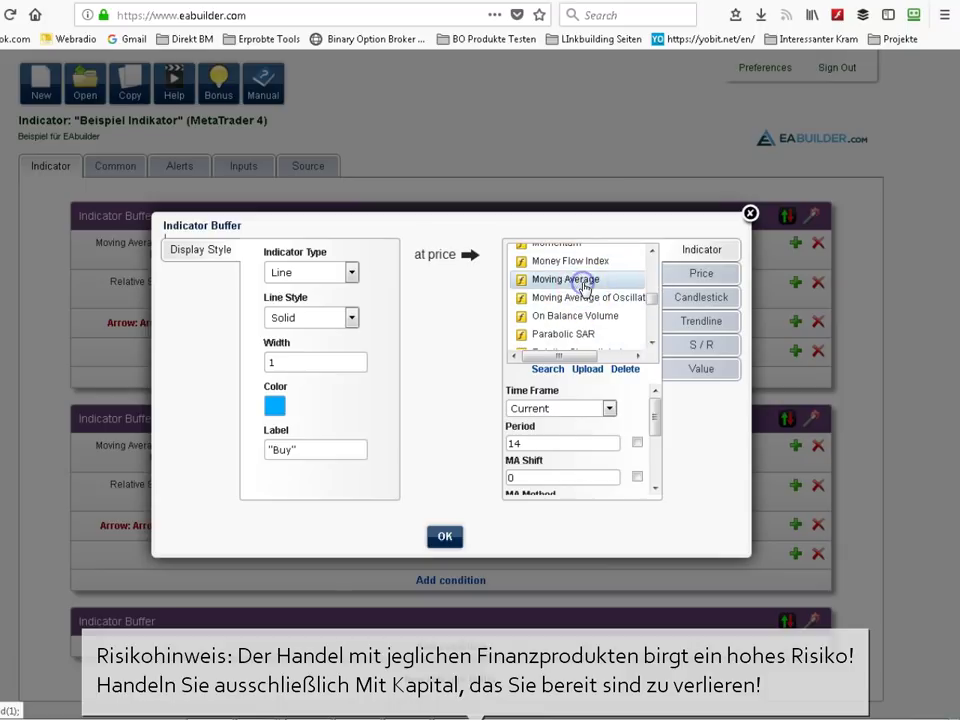
pyautogui.click(637, 443)
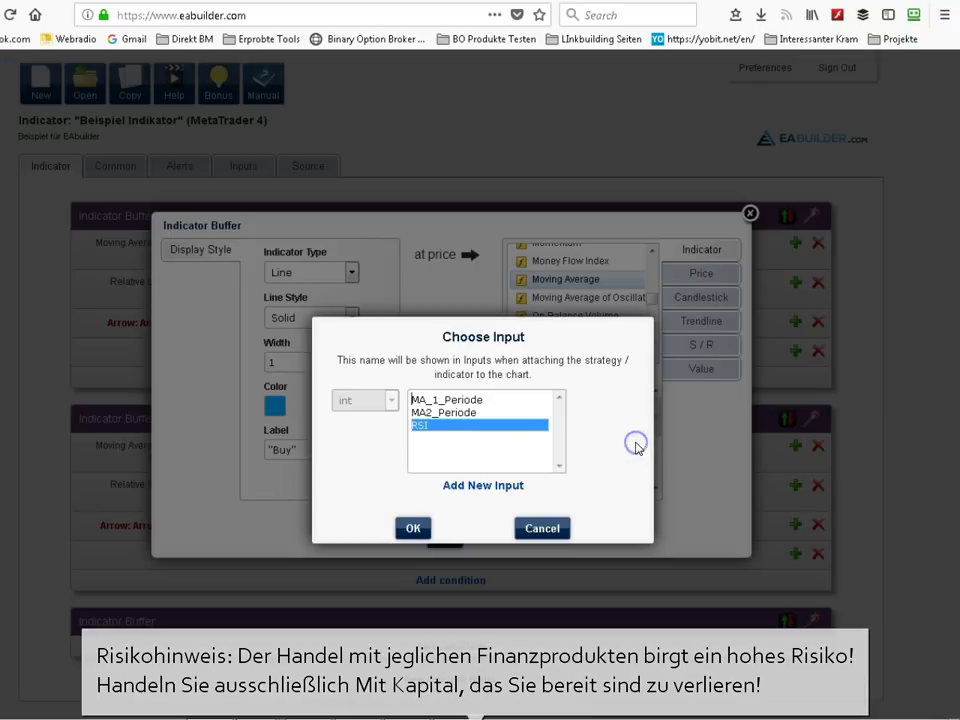
pyautogui.click(444, 413)
pyautogui.click(413, 528)
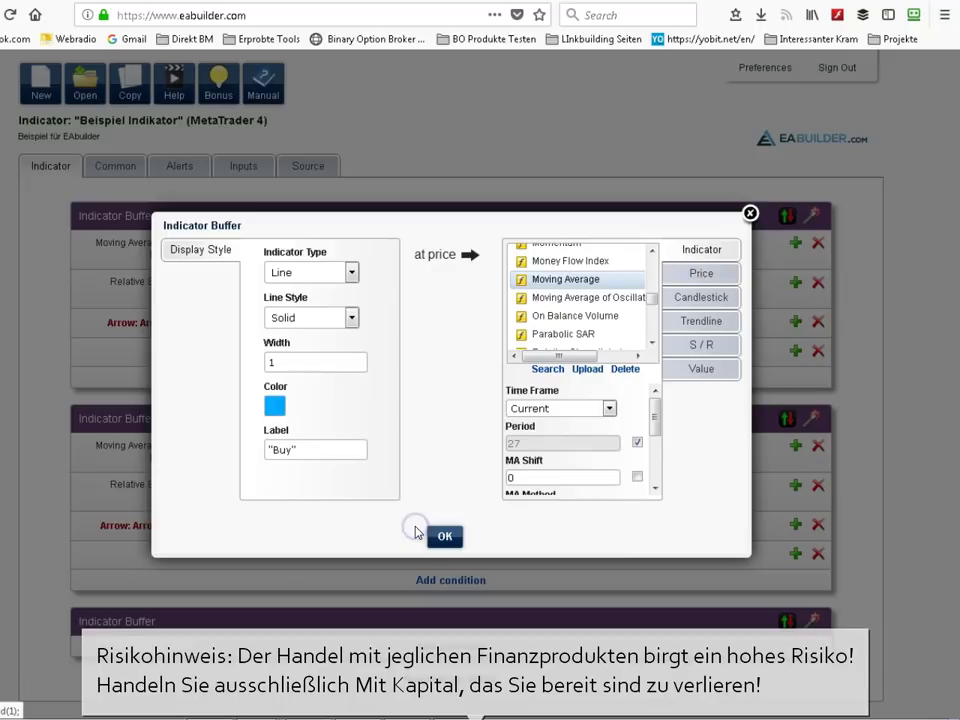
pyautogui.click(444, 537)
pyautogui.scroll(-1, 851, 529)
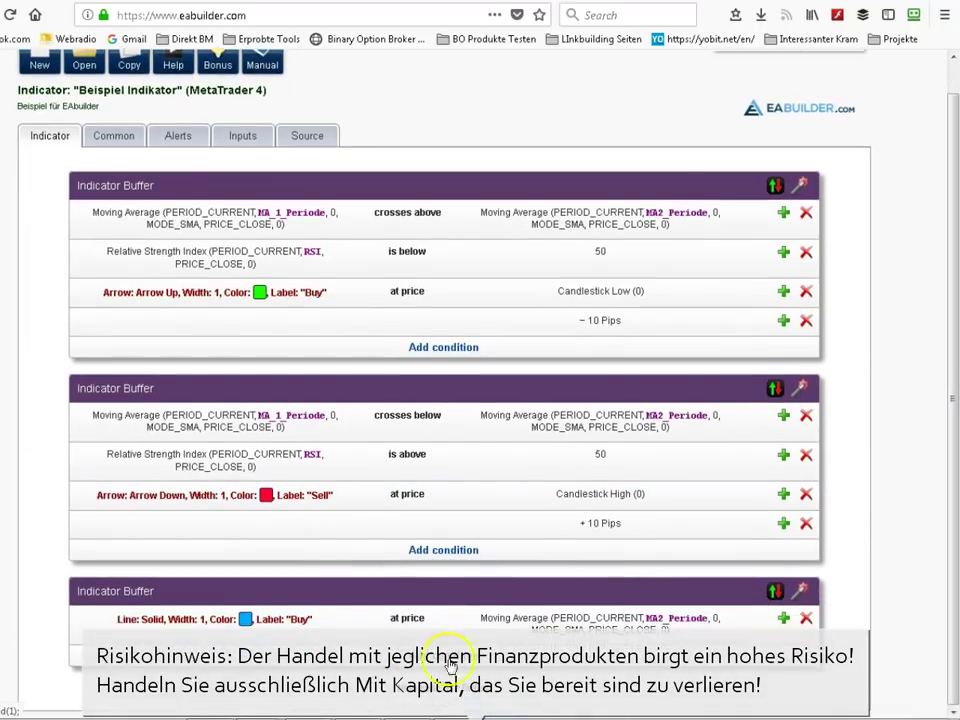
# Set the common display option to Indicator In Chart Window
pyautogui.scroll(1, 851, 266)
pyautogui.click(113, 135)
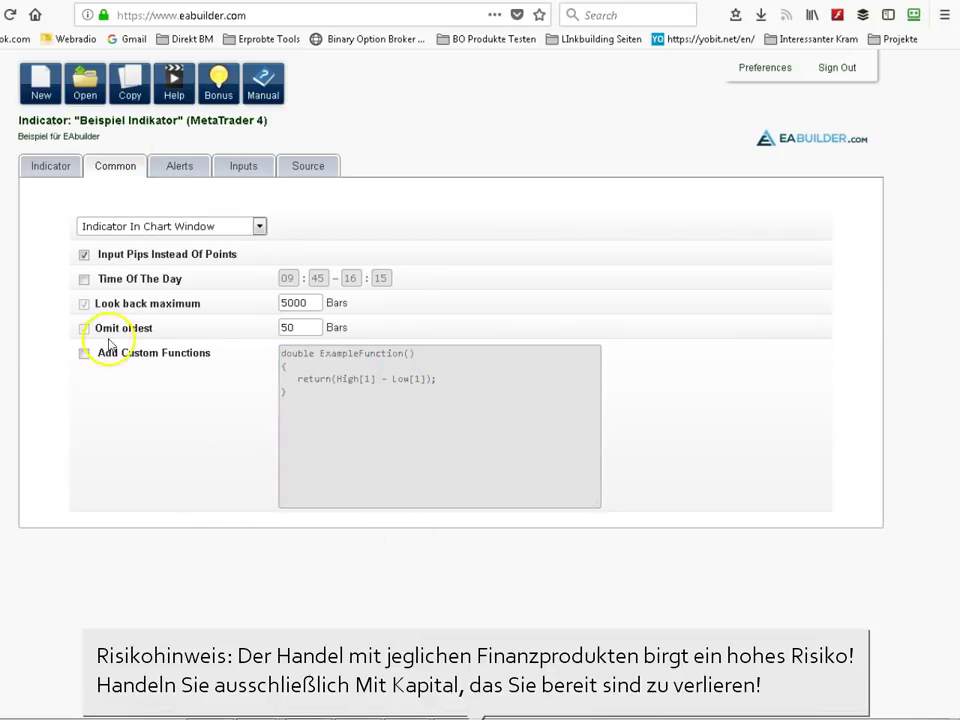
pyautogui.click(243, 228)
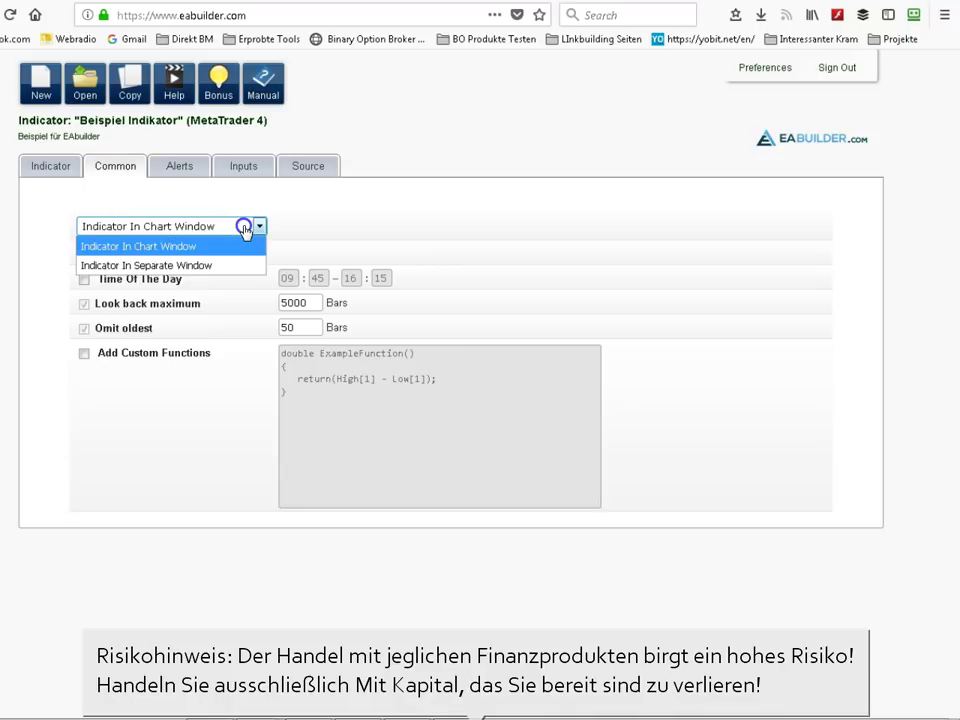
pyautogui.click(160, 246)
# Review the indicator's alert options, including the notifications for mobile terminals
pyautogui.click(176, 169)
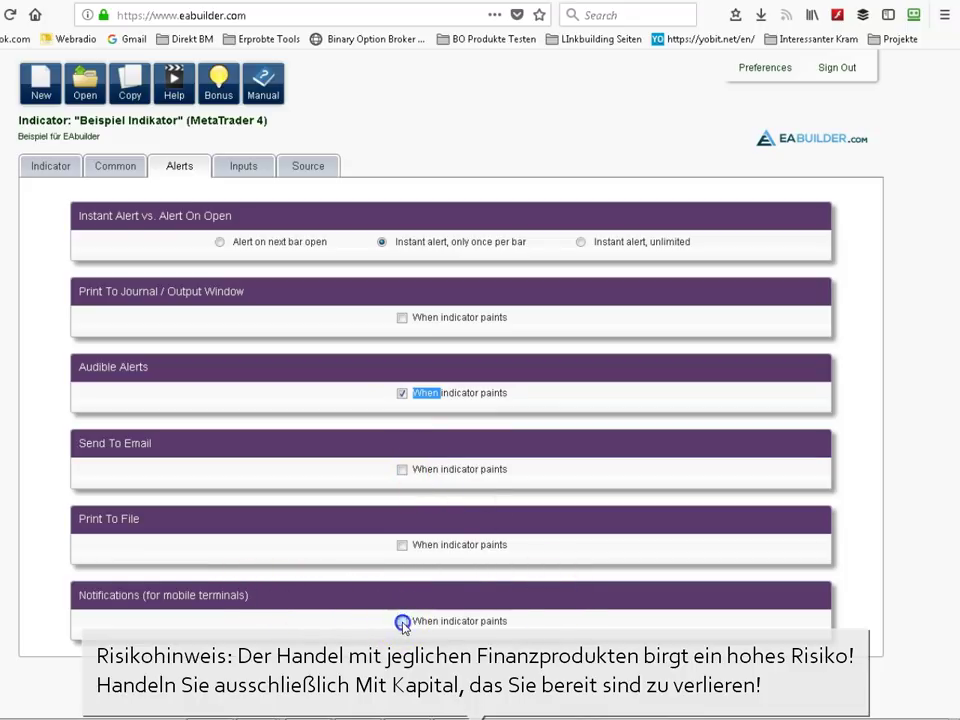
pyautogui.moveTo(250, 595); pyautogui.dragTo(50, 597)
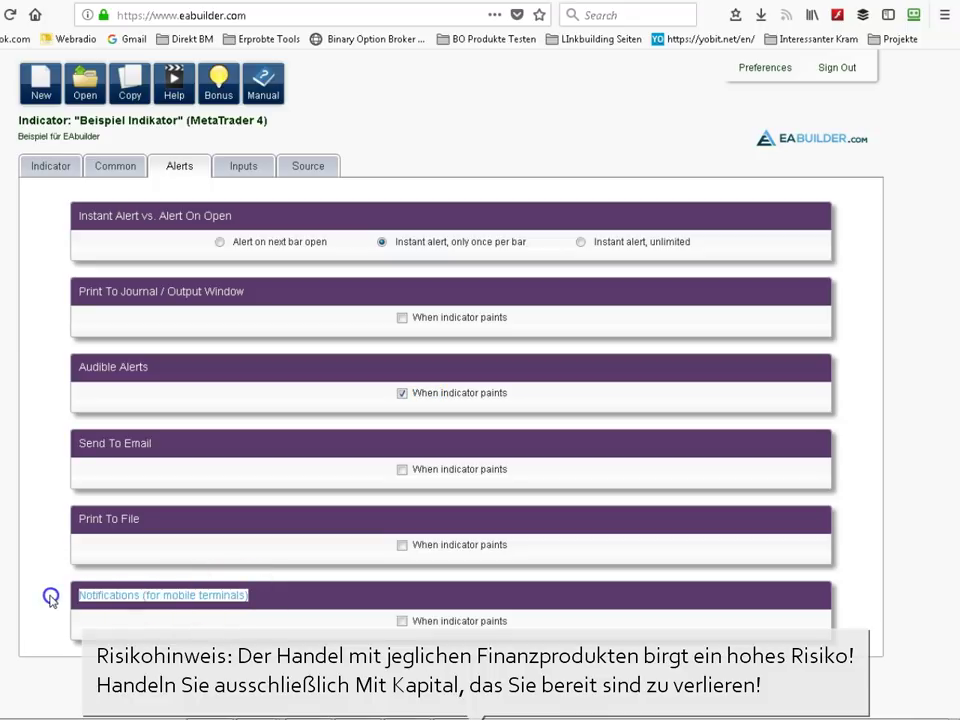
pyautogui.click(118, 594)
# Review the indicator's input parameters and the additional Audible_Alerts input
pyautogui.click(243, 166)
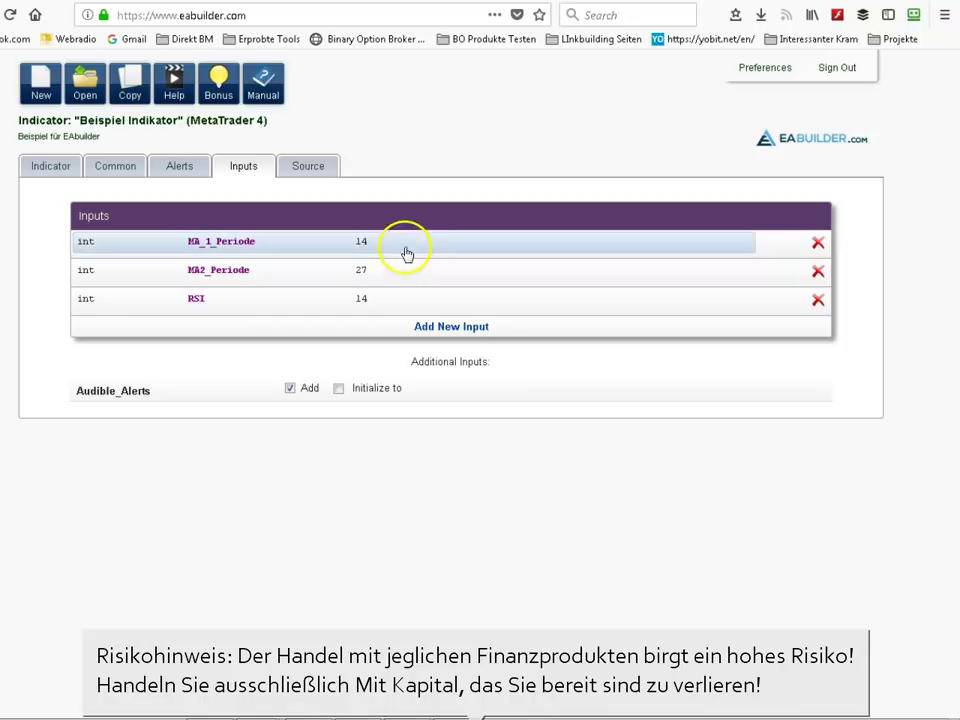
pyautogui.moveTo(71, 391); pyautogui.dragTo(189, 396)
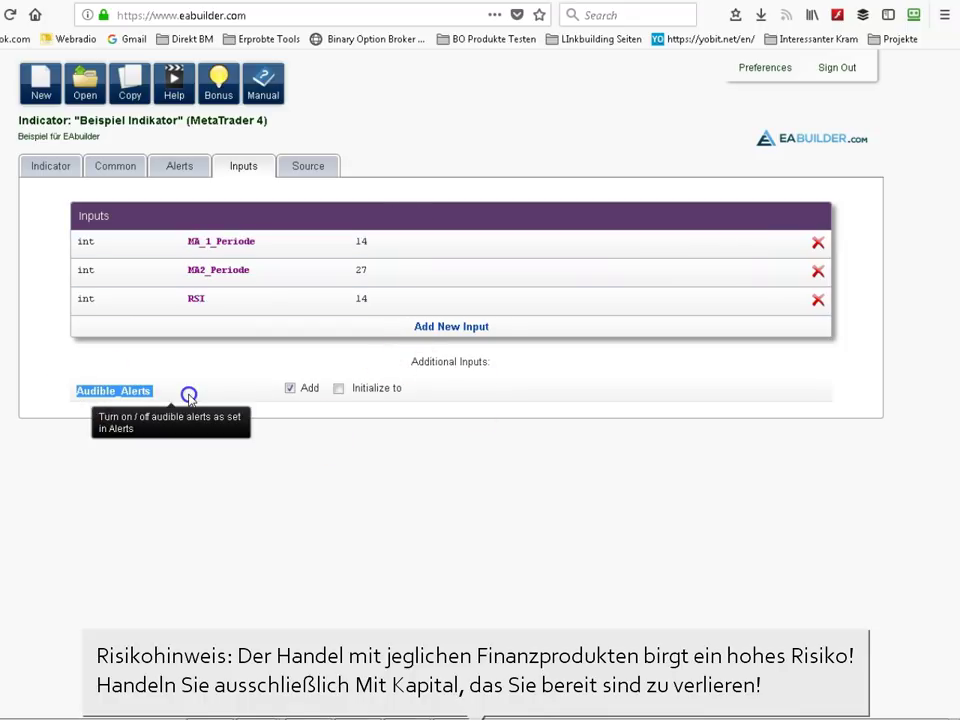
pyautogui.click(150, 391)
pyautogui.click(288, 390)
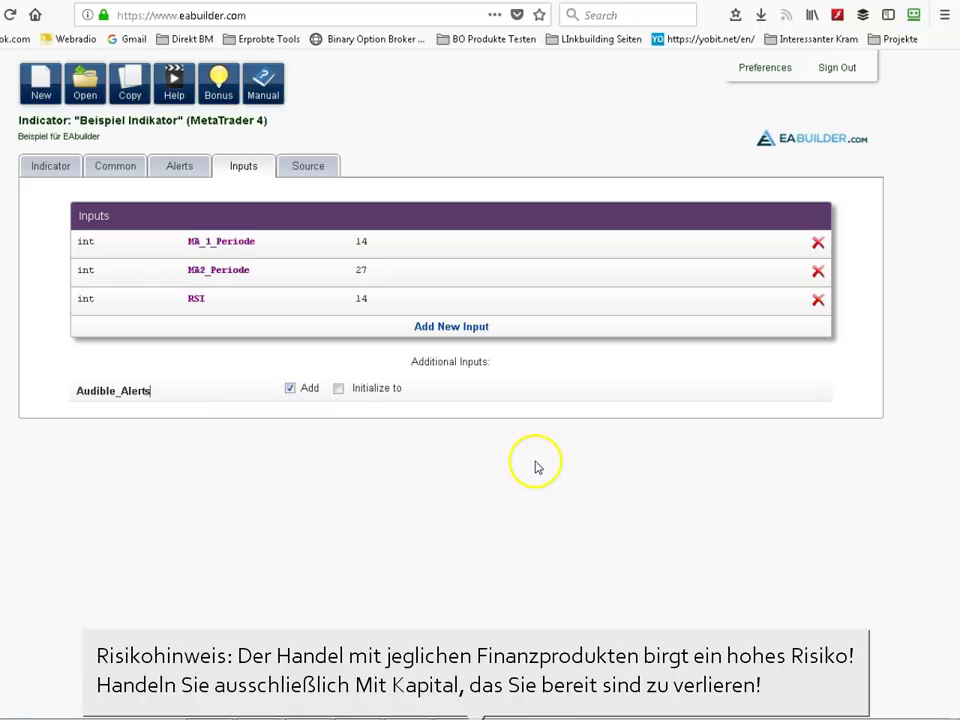
pyautogui.click(420, 190)
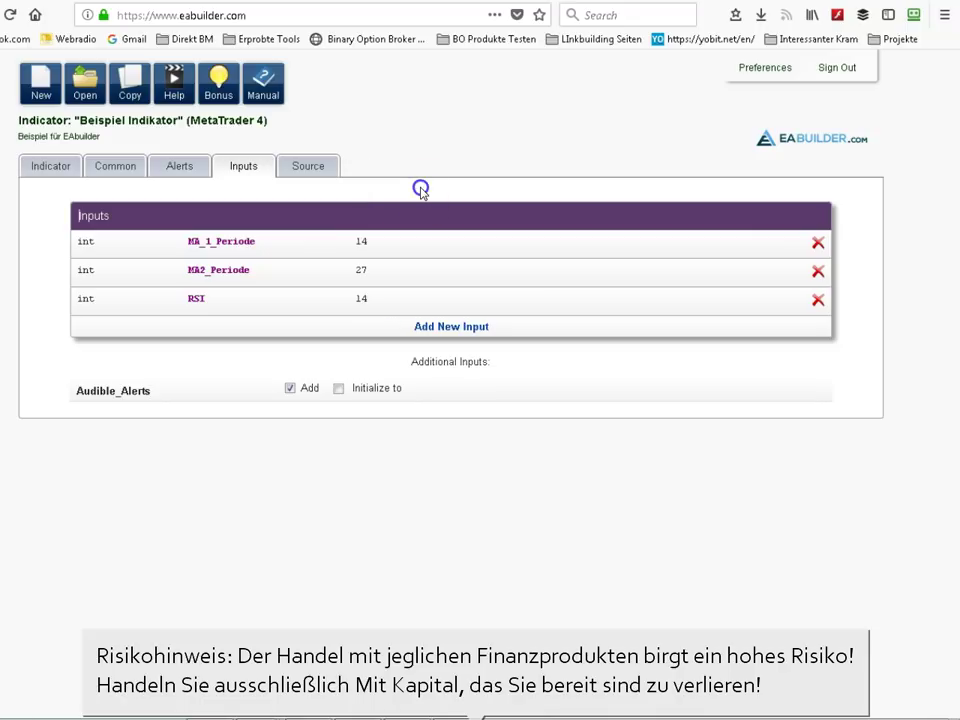
# Open the indicator's name and comment for editing, check both entries and save them as they are
pyautogui.click(118, 121)
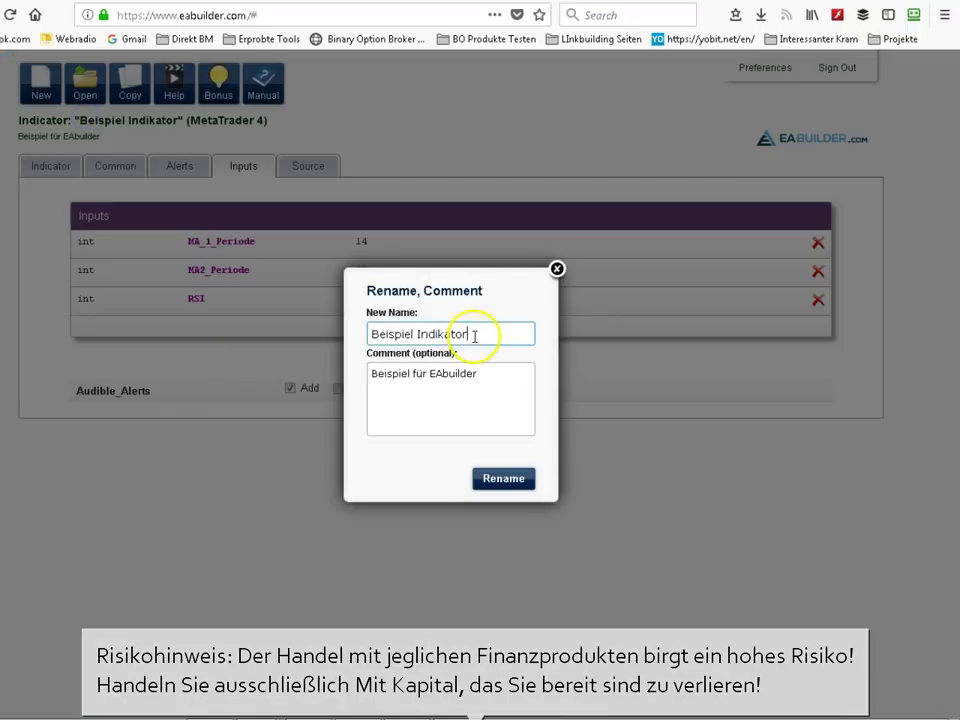
pyautogui.moveTo(475, 336); pyautogui.dragTo(309, 335)
pyautogui.moveTo(500, 378); pyautogui.dragTo(274, 386)
pyautogui.click(435, 407)
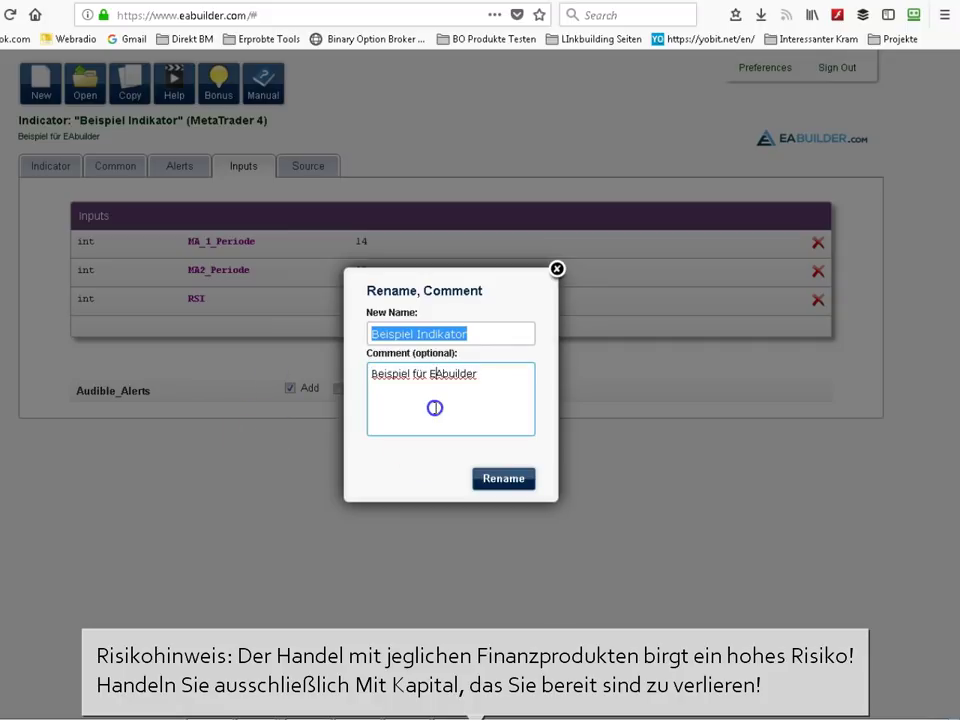
pyautogui.click(504, 478)
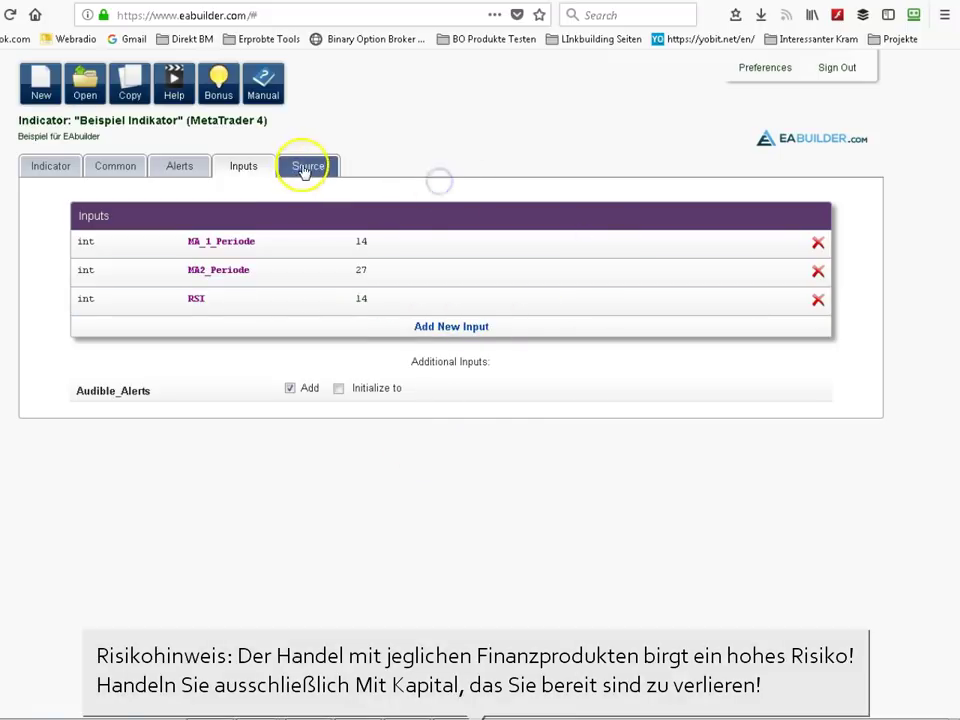
# Display the indicator's generated source code and copy all of it to the clipboard
pyautogui.click(306, 168)
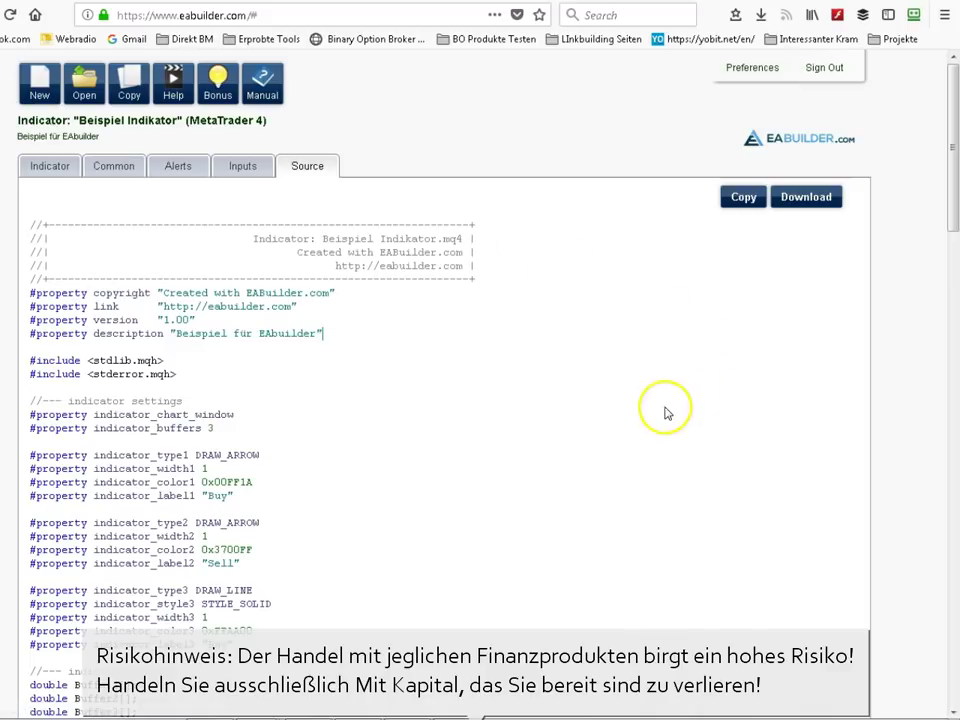
pyautogui.click(435, 291)
pyautogui.click(687, 295)
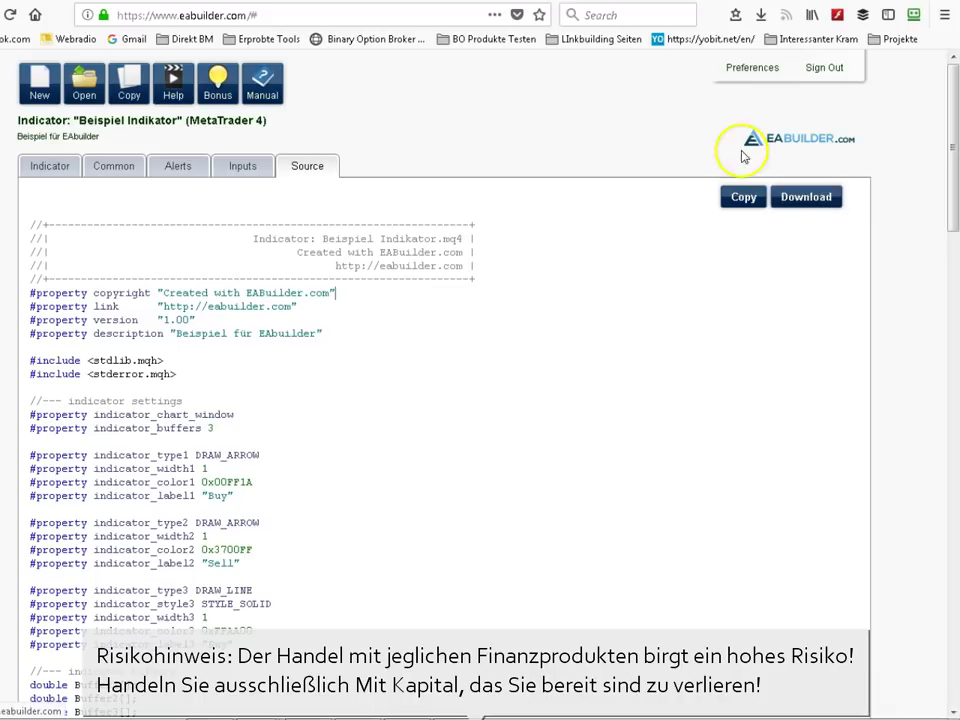
pyautogui.click(743, 199)
pyautogui.click(836, 205)
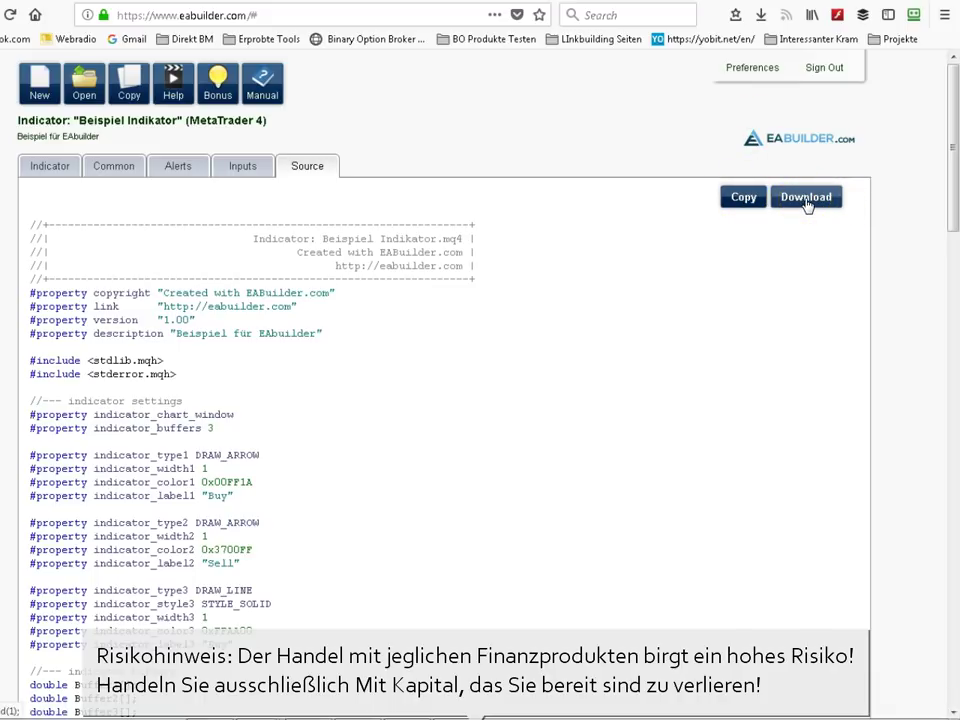
pyautogui.click(743, 197)
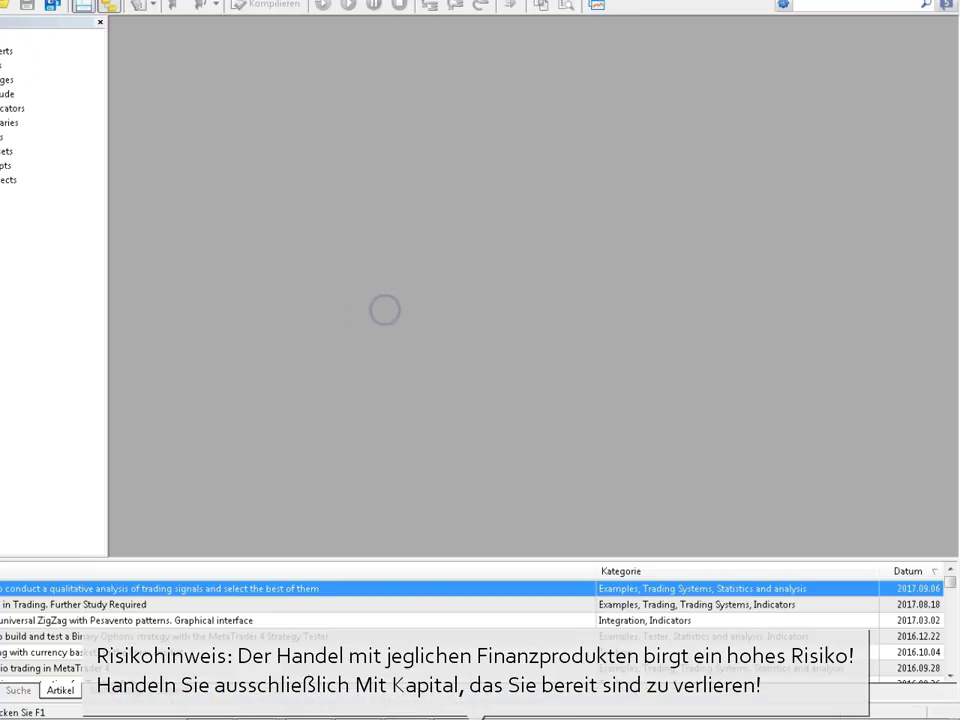
# Switch to MetaEditor and create a custom indicator named beispiel_eabuilder with the MQL4 Wizard, keeping the default properties and event handler
pyautogui.click(5, 2)
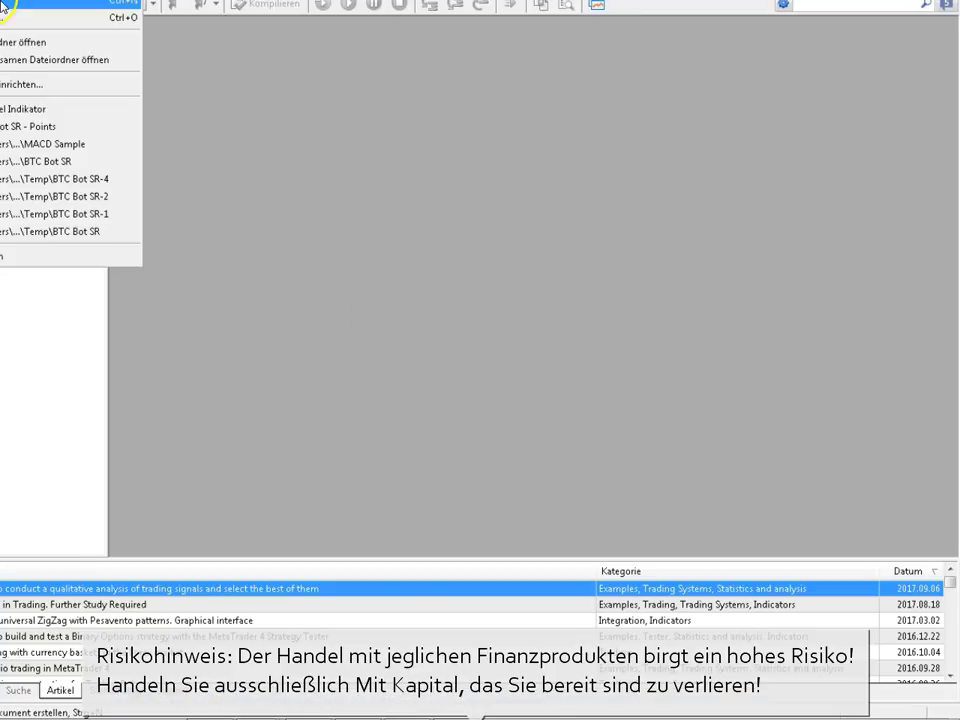
pyautogui.click(20, 8)
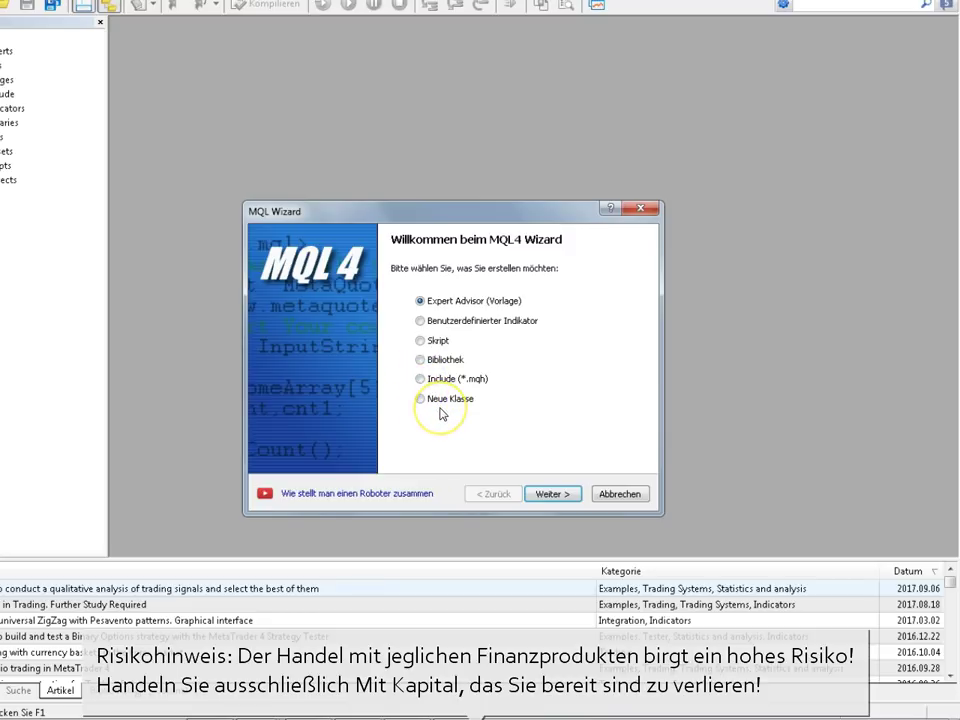
pyautogui.click(420, 320)
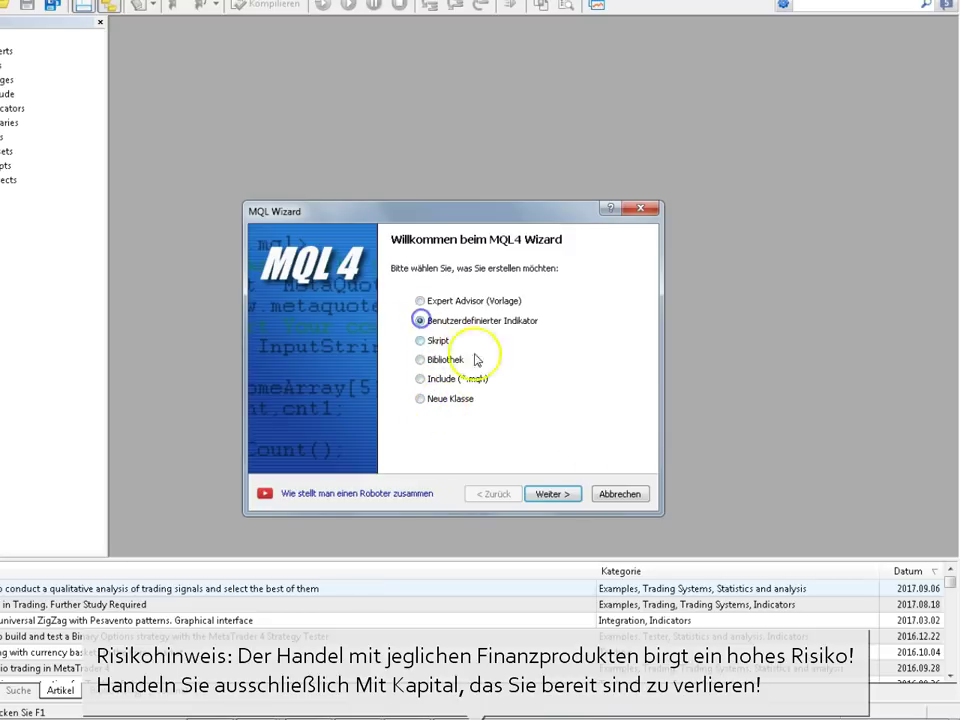
pyautogui.click(553, 494)
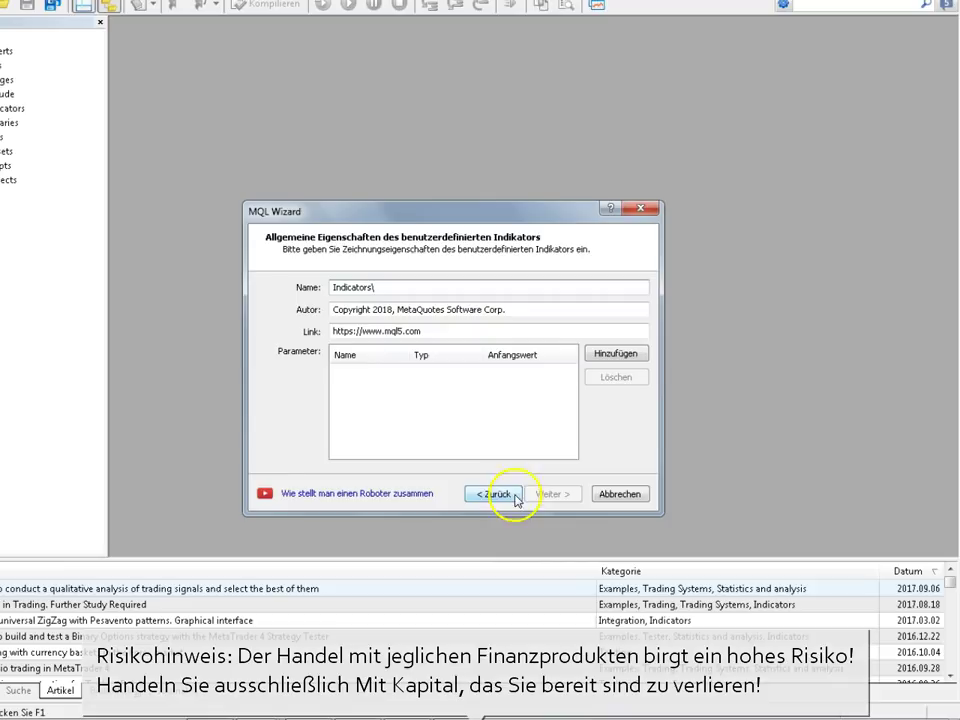
pyautogui.write('beispiel_eabuilder')
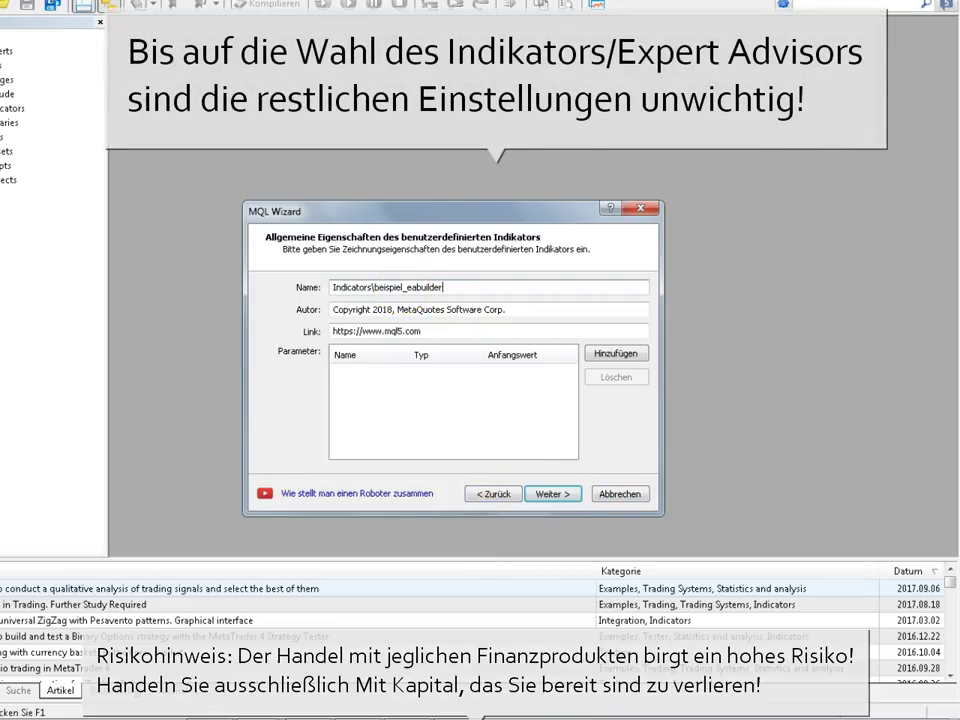
pyautogui.click(547, 495)
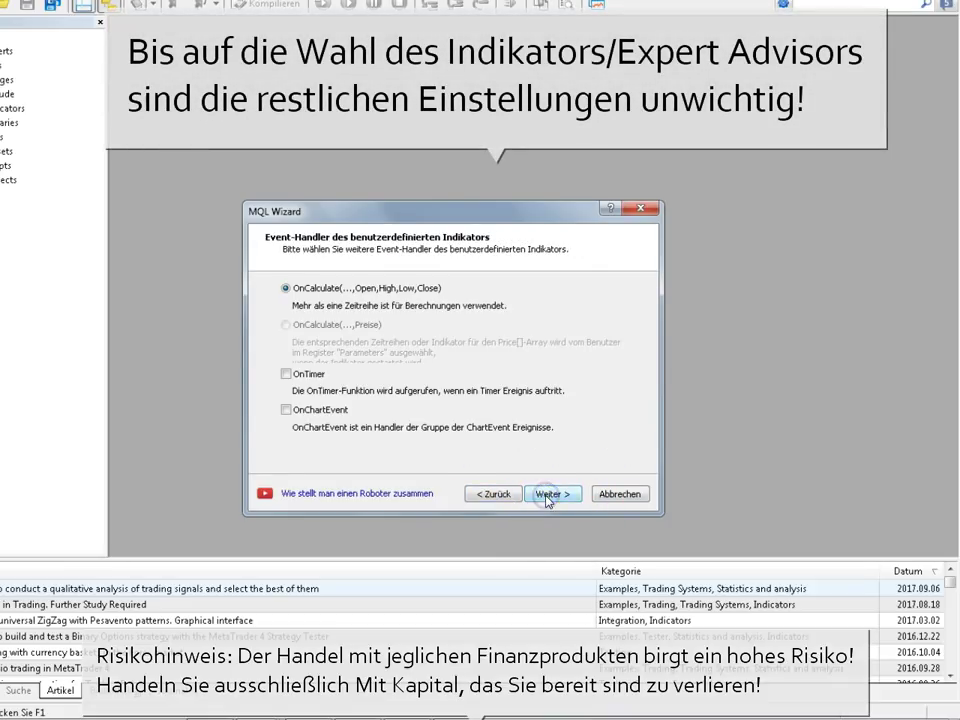
pyautogui.click(547, 495)
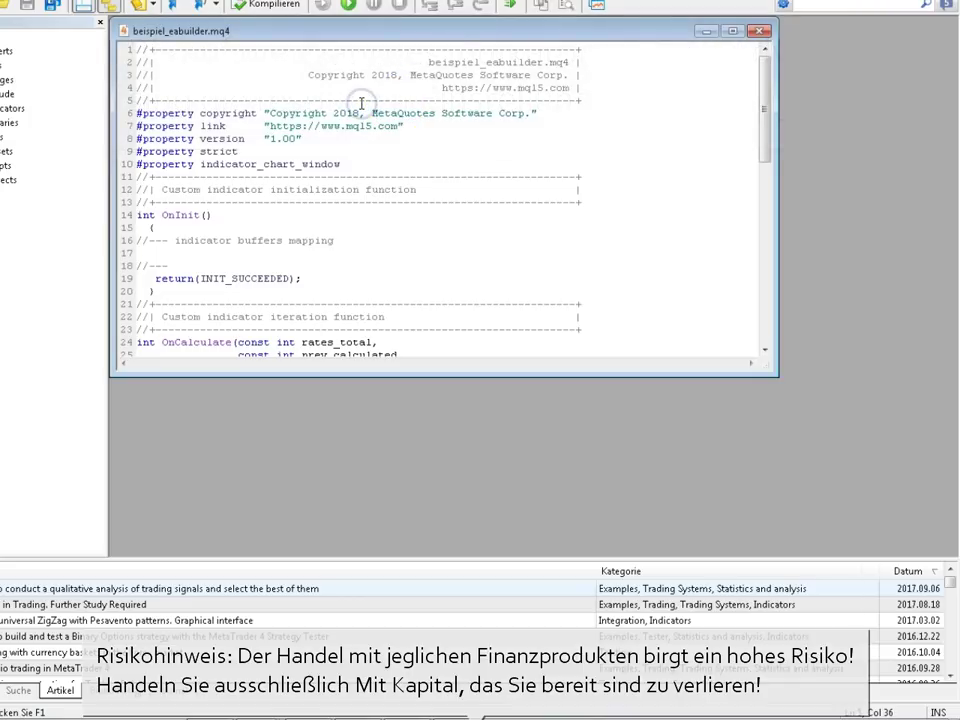
# Replace the entire template code in beispiel_eabuilder.mq4 with the copied source code and compile the file
pyautogui.hotkey('ctrl', 'a')
pyautogui.hotkey('ctrl', 'v')
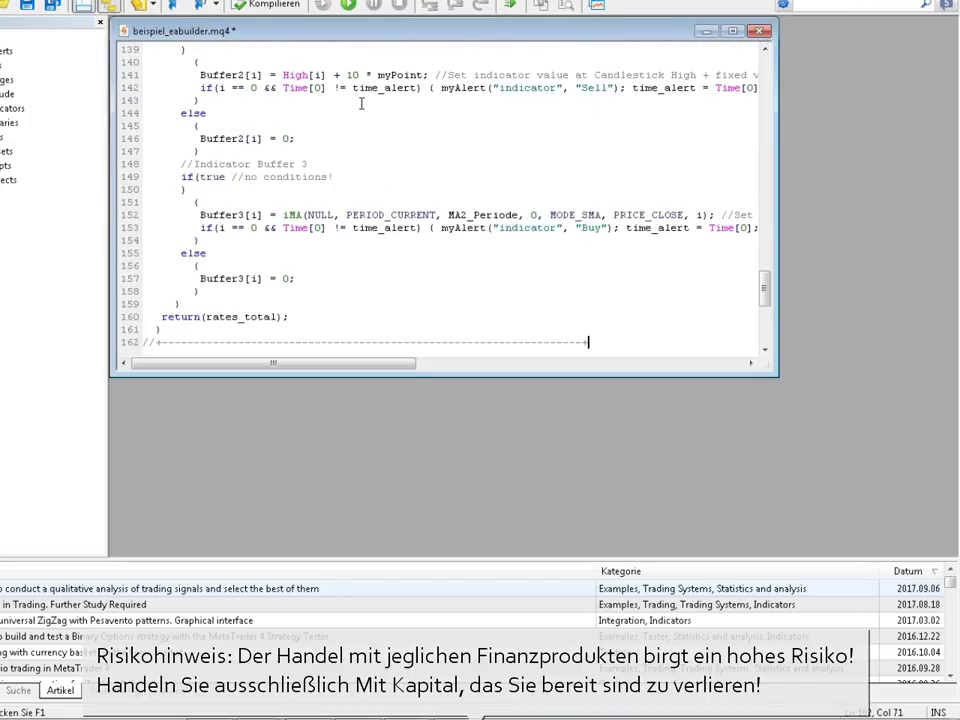
pyautogui.click(264, 6)
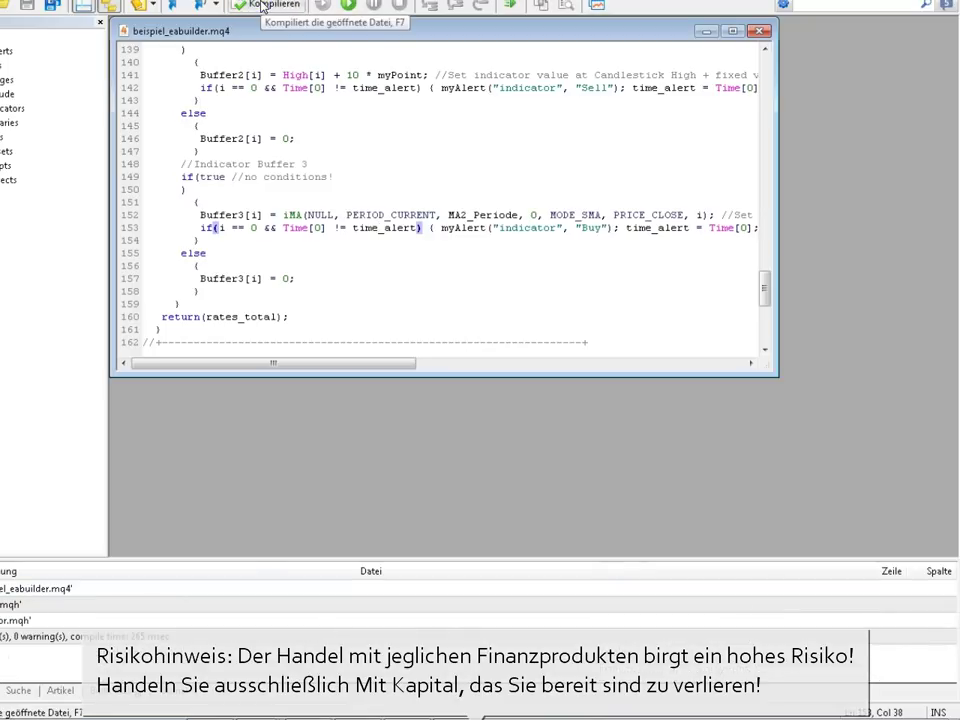
# Switch to MetaTrader 4, start beispiel_eabuilder on the EURUSD,H1 chart and review its general, input and colour settings
pyautogui.click(350, 6)
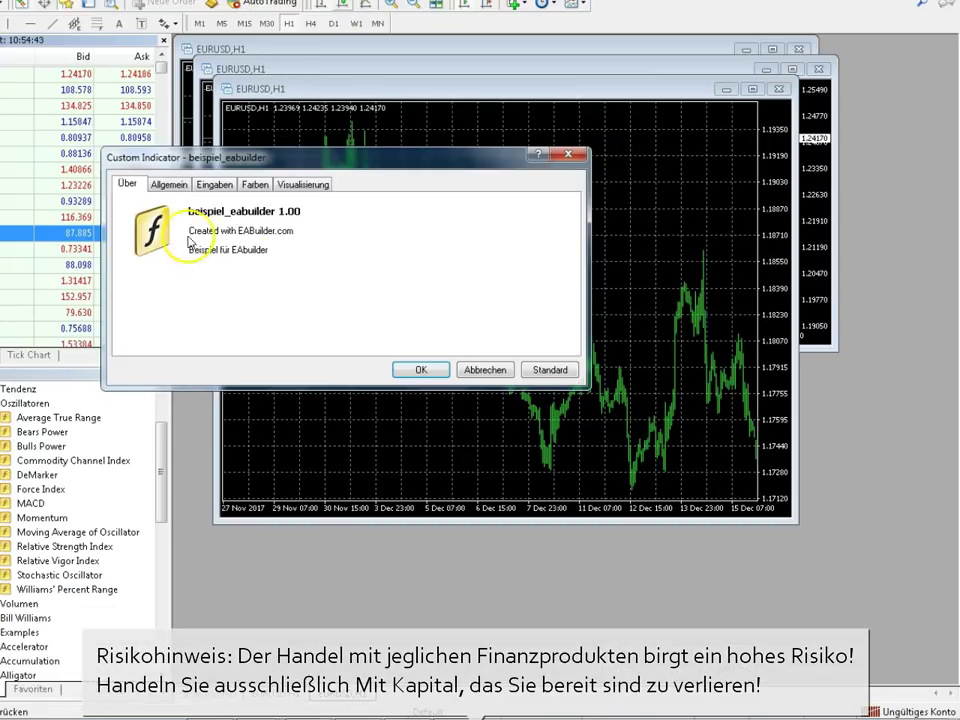
pyautogui.click(169, 184)
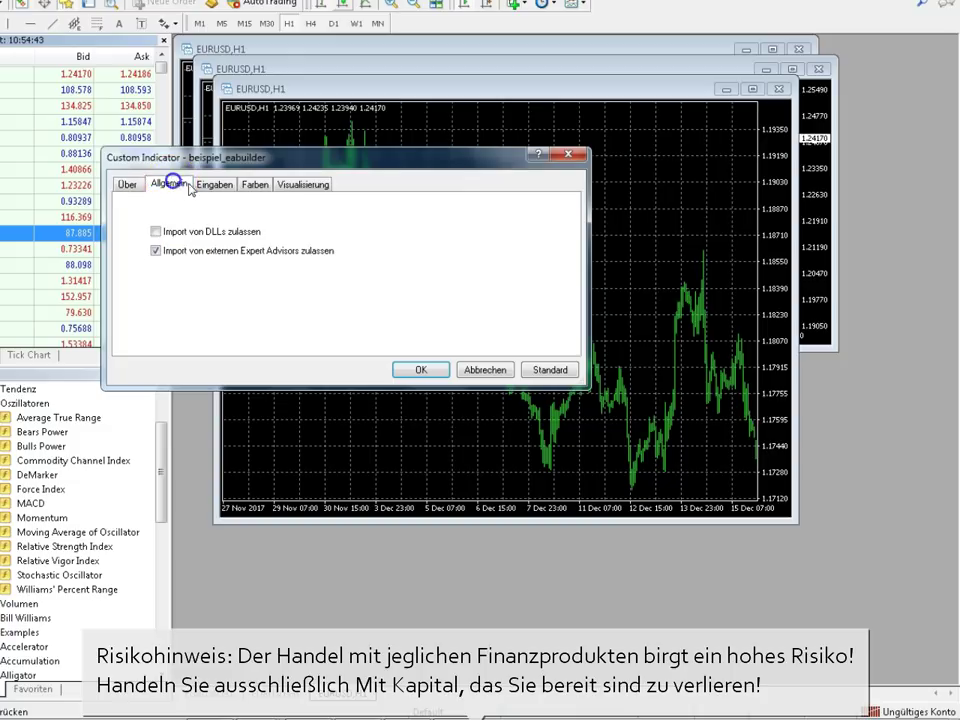
pyautogui.click(214, 184)
pyautogui.click(390, 277)
pyautogui.click(392, 279)
pyautogui.click(330, 292)
pyautogui.click(336, 284)
pyautogui.click(336, 297)
pyautogui.click(255, 184)
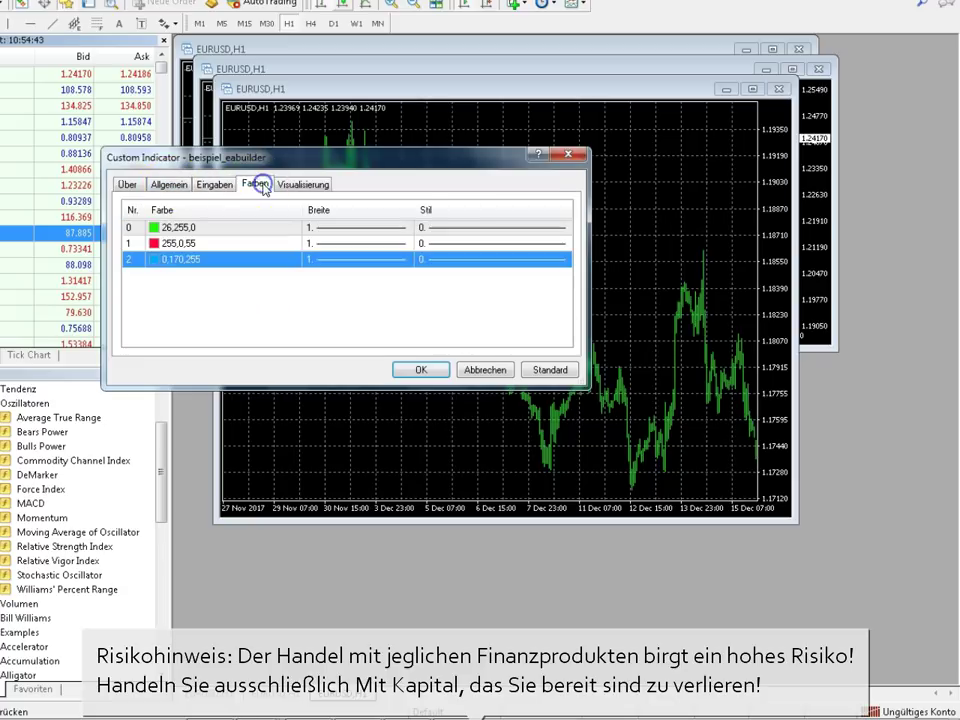
pyautogui.click(286, 288)
# Allow DLL imports for the indicator, apply it to the EURUSD,H1 chart and dismiss the resulting alert
pyautogui.click(128, 184)
pyautogui.click(168, 184)
pyautogui.click(154, 231)
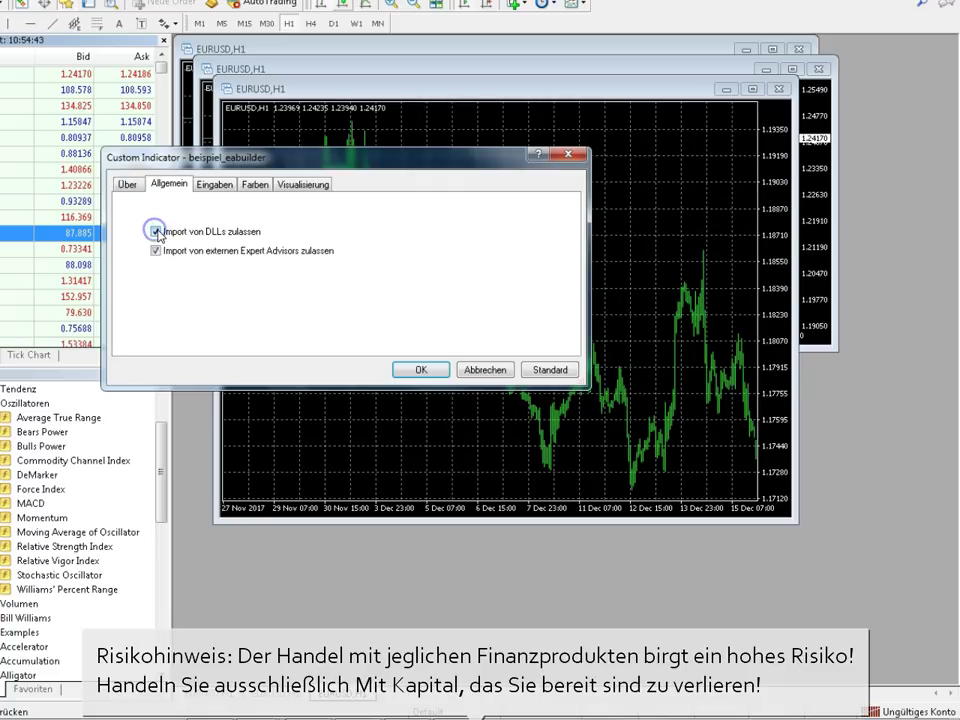
pyautogui.click(421, 370)
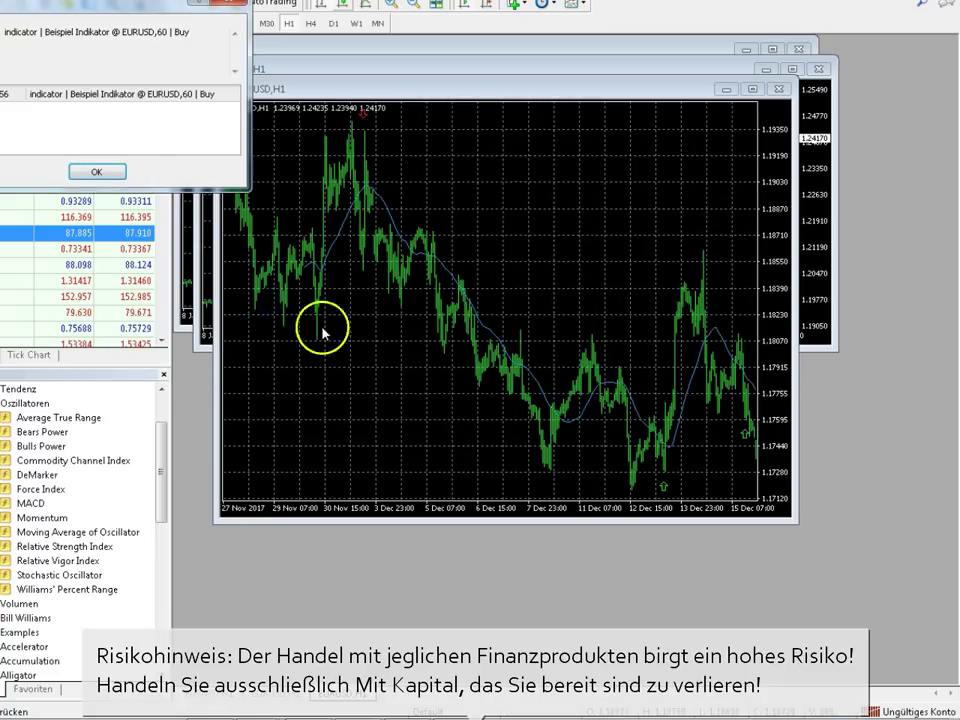
pyautogui.click(96, 171)
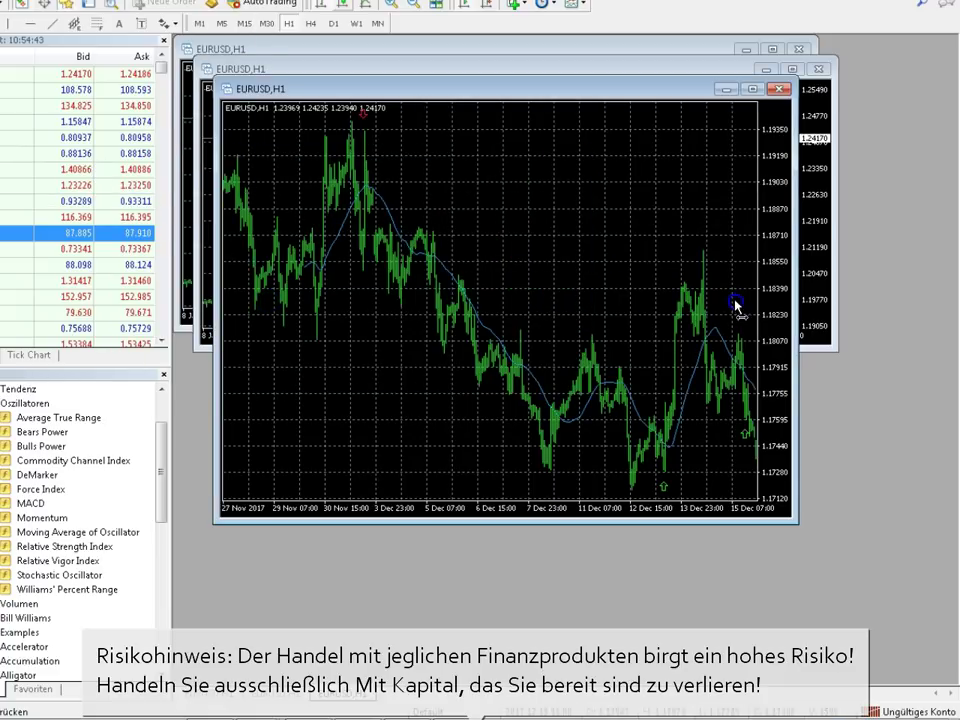
# Maximize the EURUSD,H1 chart and apply the Black On White colour template to it
pyautogui.click(757, 90)
pyautogui.press('F8')
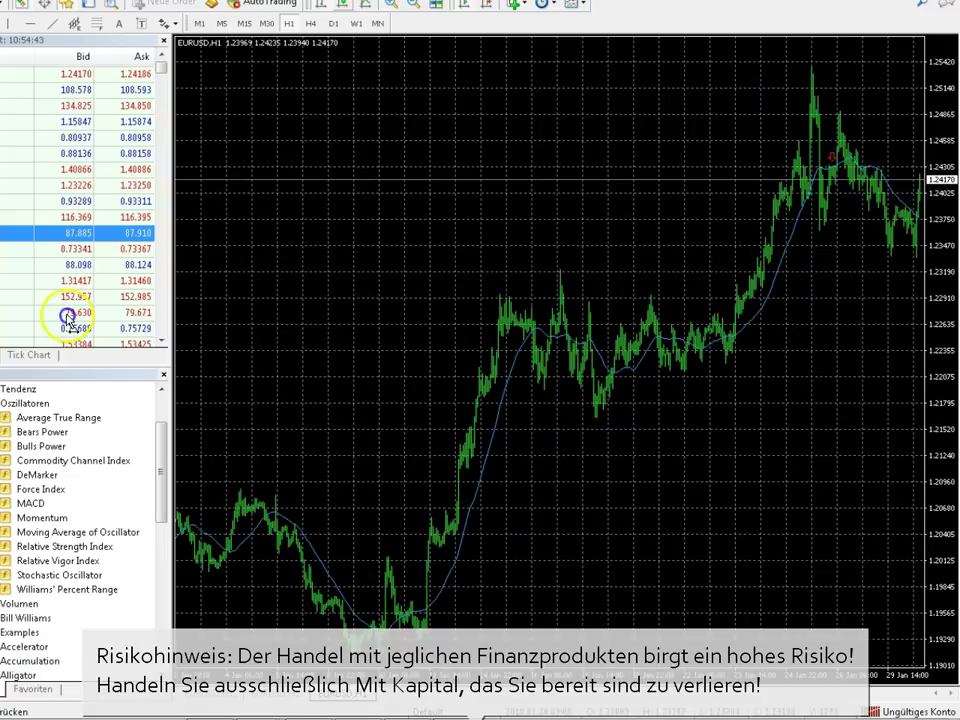
pyautogui.click(420, 246)
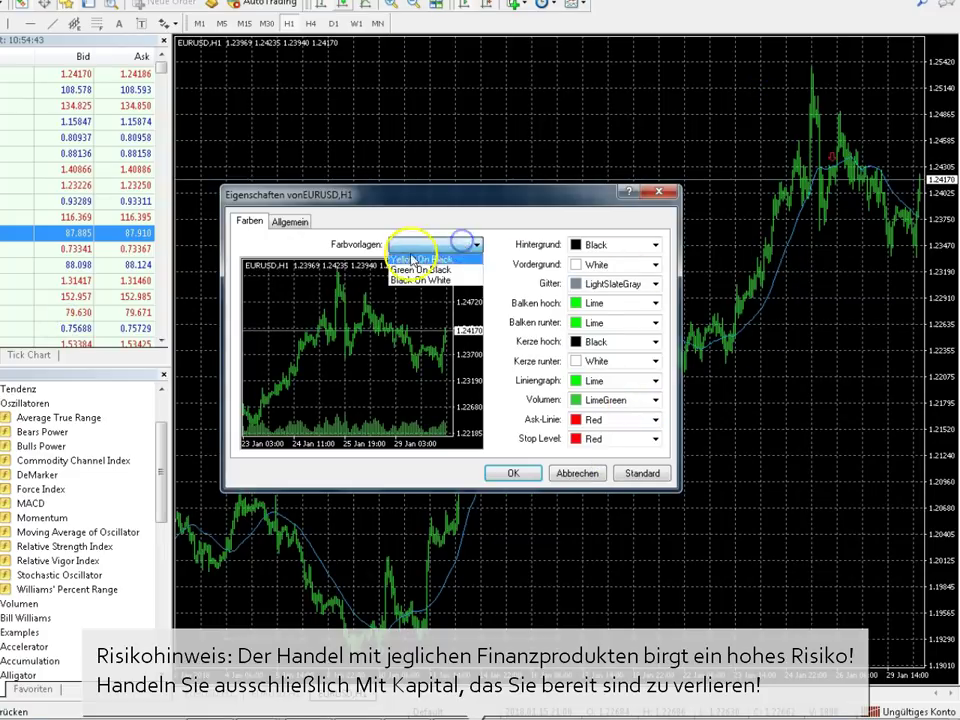
pyautogui.click(420, 280)
pyautogui.click(513, 473)
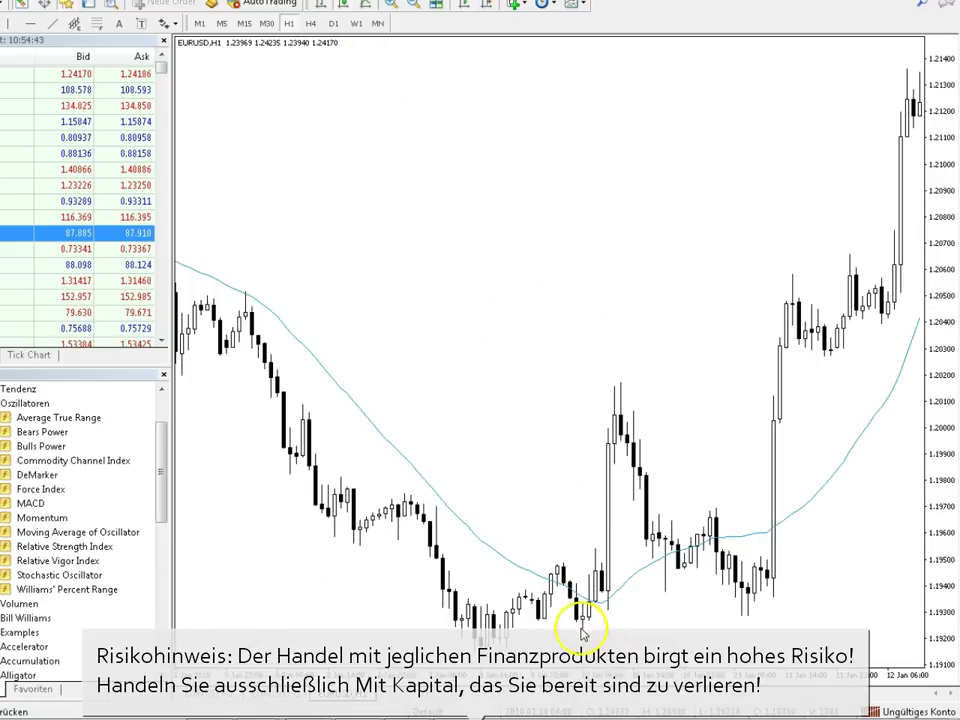
# Examine the price history for the indicator's Buy and Sell arrows and its Moving Average line
pyautogui.moveTo(429, 407); pyautogui.dragTo(842, 369)
pyautogui.moveTo(572, 461); pyautogui.dragTo(729, 446)
pyautogui.moveTo(896, 411); pyautogui.dragTo(598, 499)
pyautogui.moveTo(906, 480); pyautogui.dragTo(455, 497)
pyautogui.moveTo(540, 645); pyautogui.dragTo(759, 544)
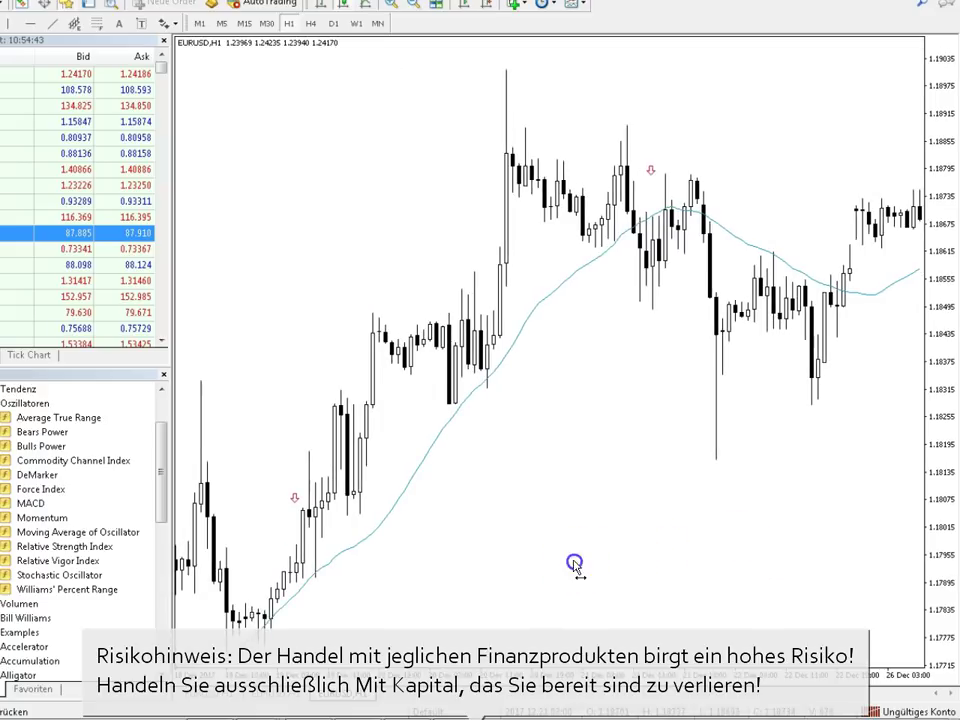
pyautogui.moveTo(575, 565); pyautogui.dragTo(799, 510)
pyautogui.moveTo(557, 544); pyautogui.dragTo(834, 551)
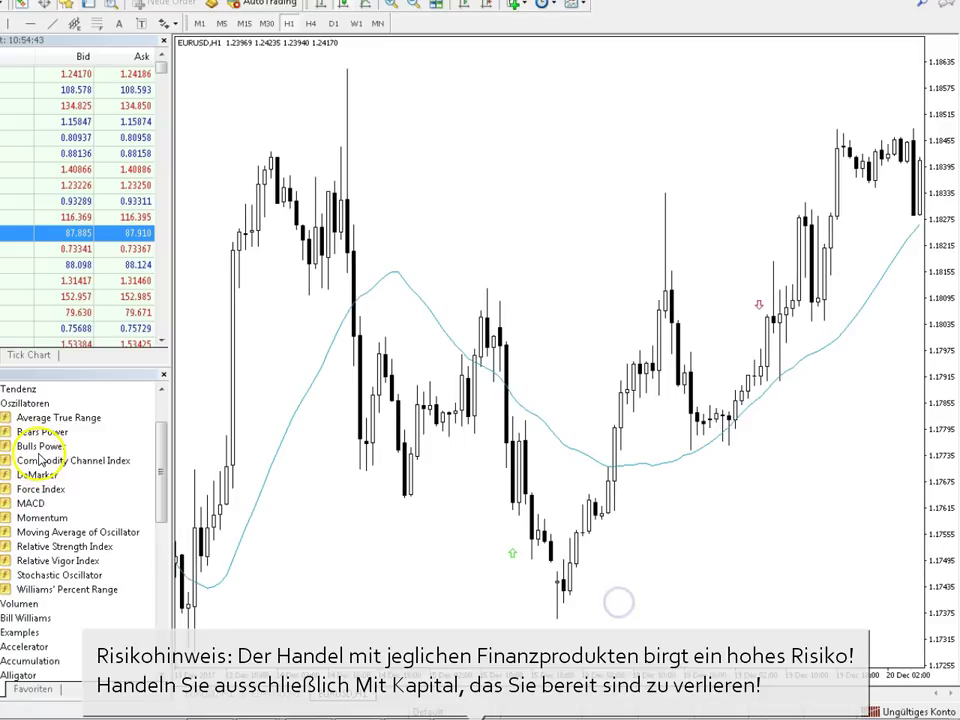
# Add a Relative Strength Index with period 14 and a Moving Average to the chart to compare with the arrows
pyautogui.click(79, 548)
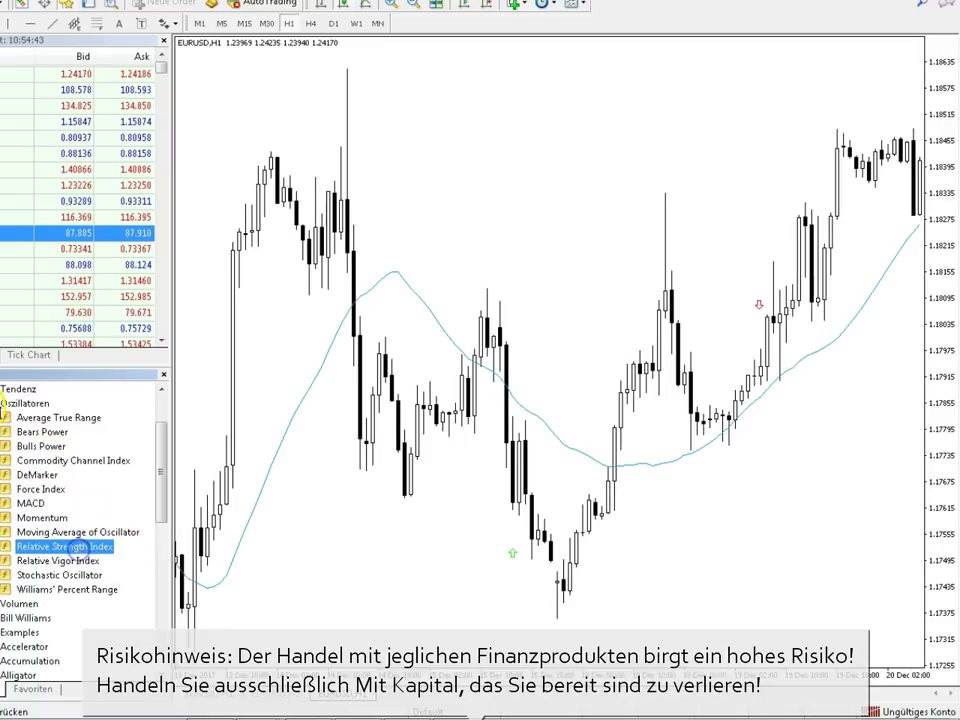
pyautogui.press('Left')
pyautogui.press('Left')
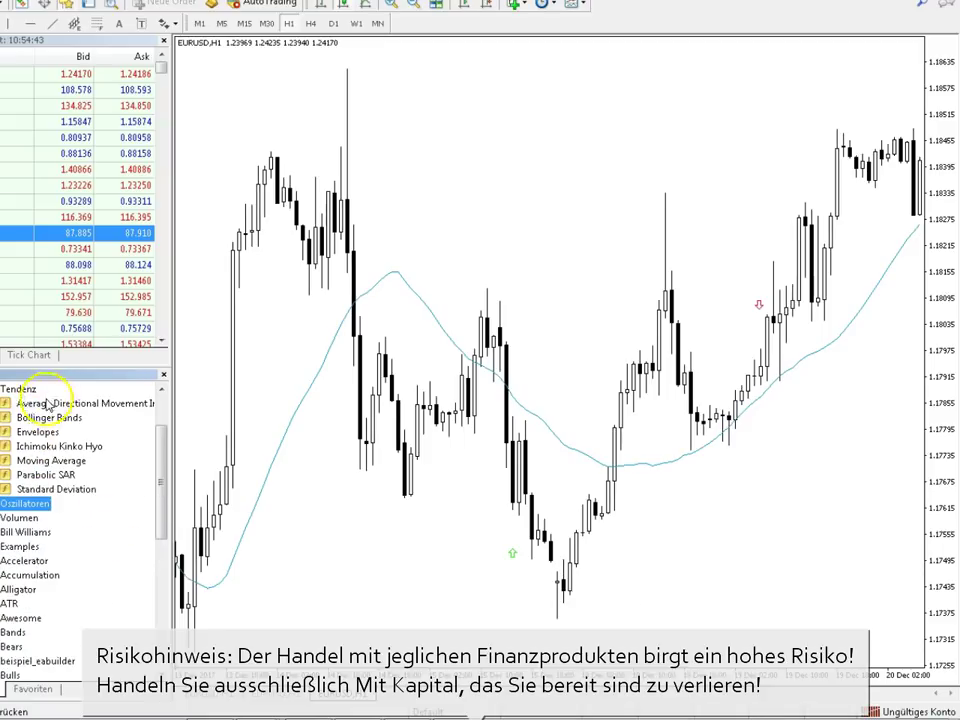
pyautogui.doubleClick(45, 460)
pyautogui.press('Return')
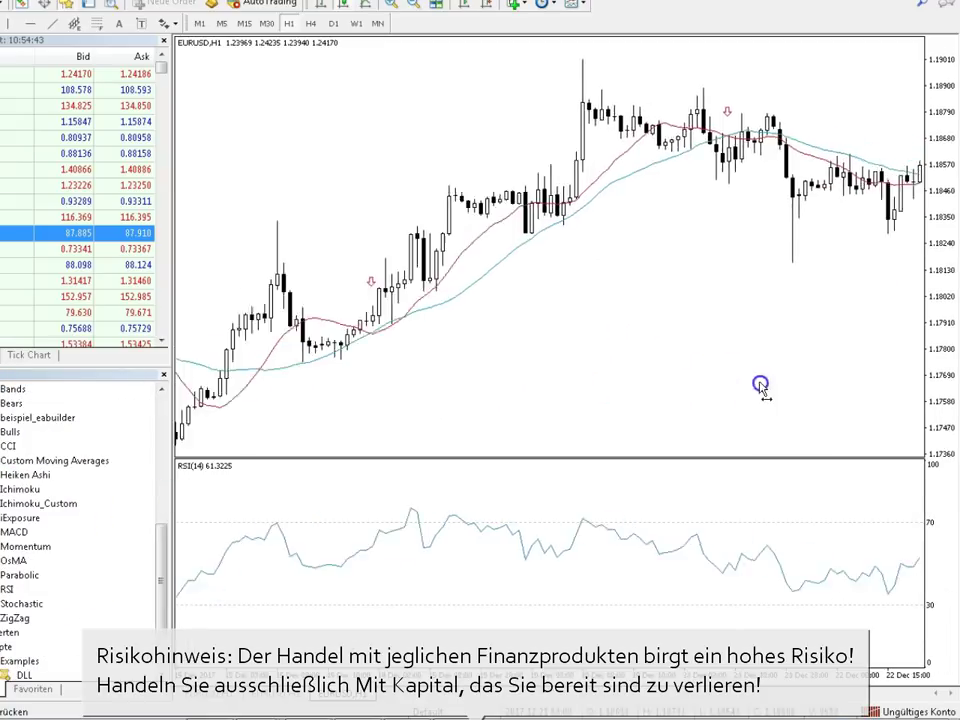
pyautogui.moveTo(761, 388); pyautogui.dragTo(540, 401)
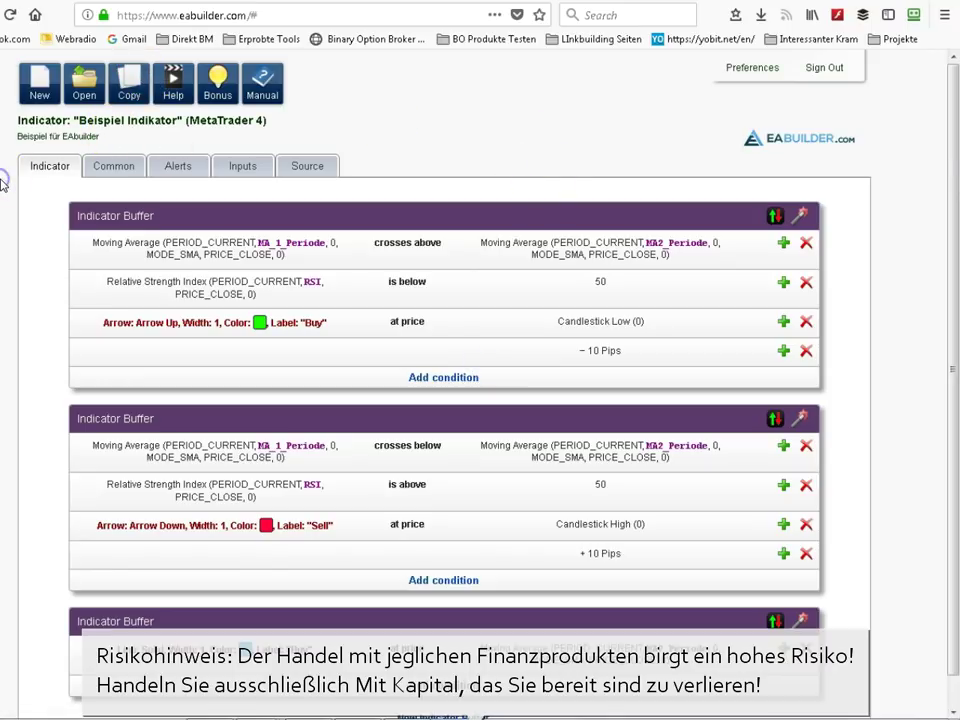
# Switch to EA Builder and create a MetaTrader 4 strategy named "Test EA" with the comment "Test EAbuilder"
pyautogui.click(43, 83)
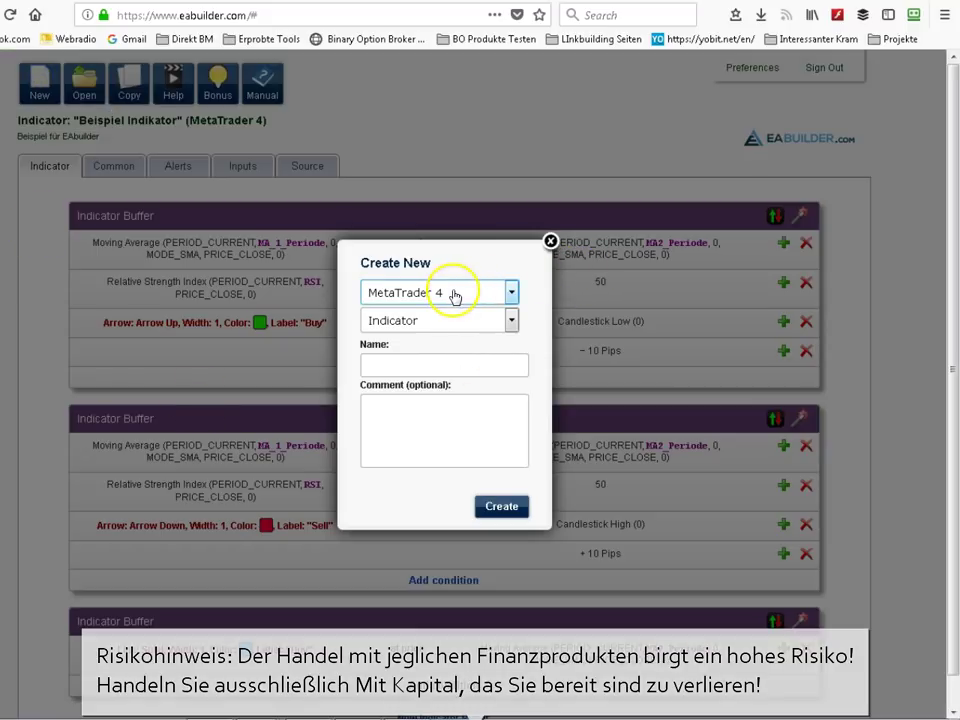
pyautogui.click(487, 322)
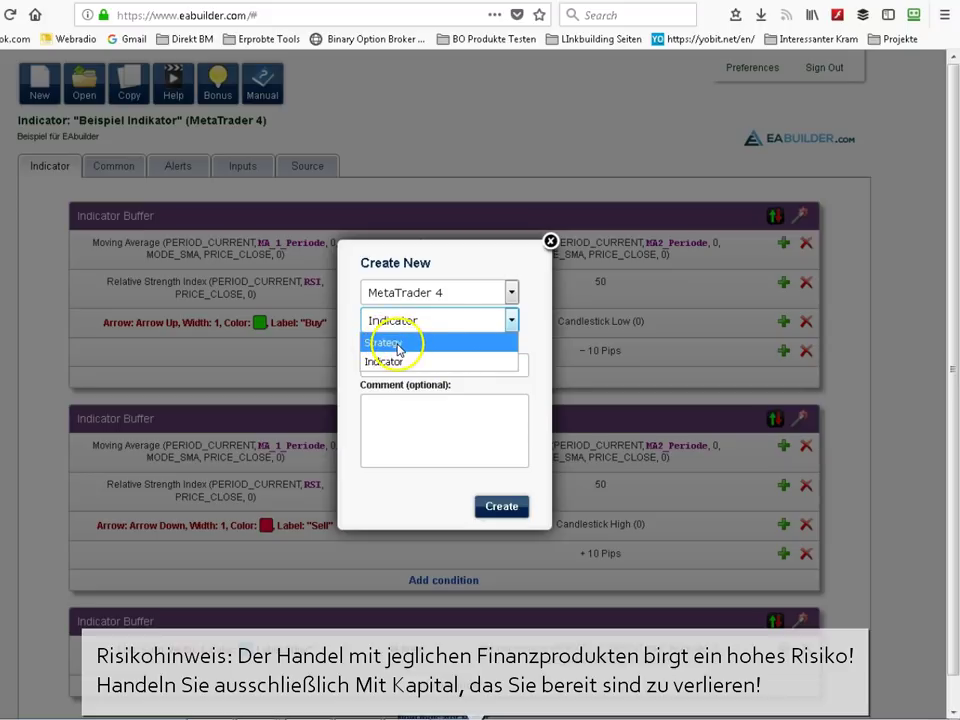
pyautogui.click(398, 345)
pyautogui.click(450, 290)
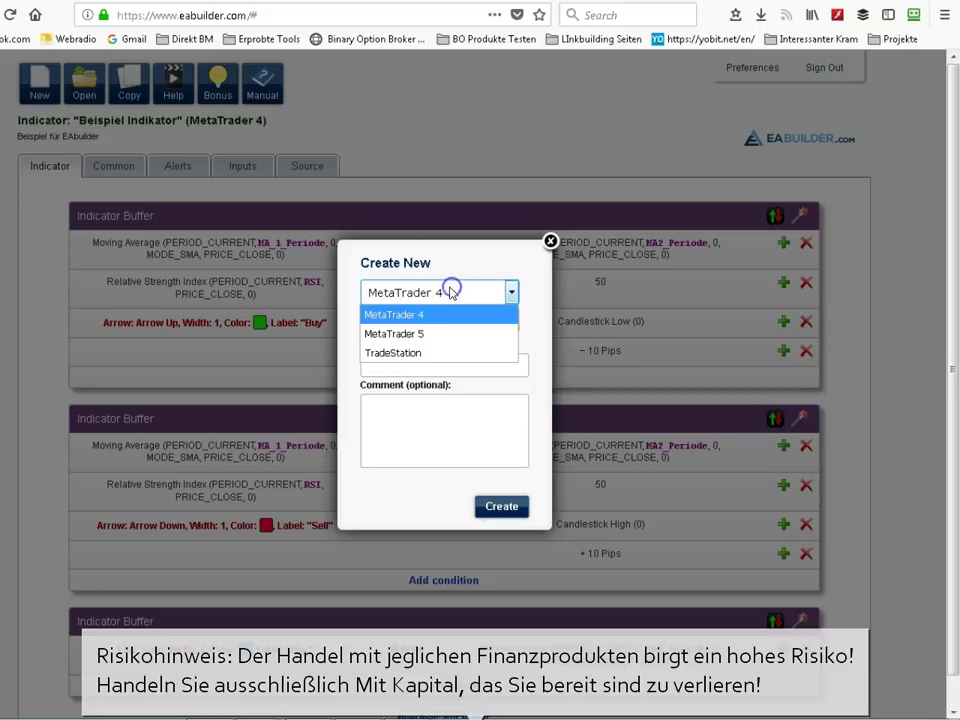
pyautogui.click(402, 315)
pyautogui.click(416, 366)
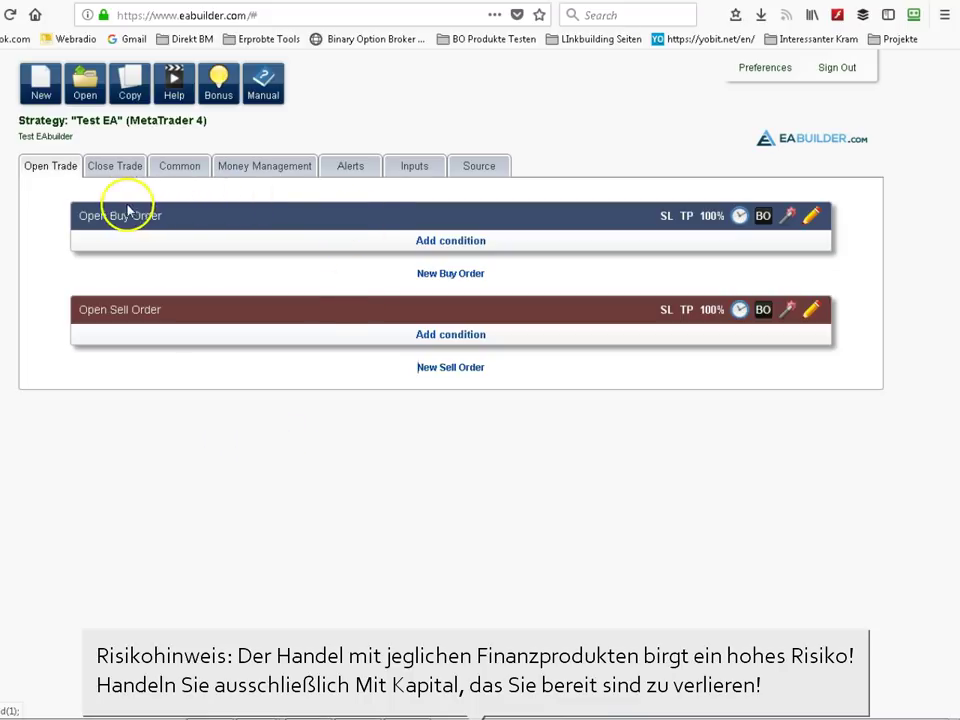
pyautogui.click(163, 311)
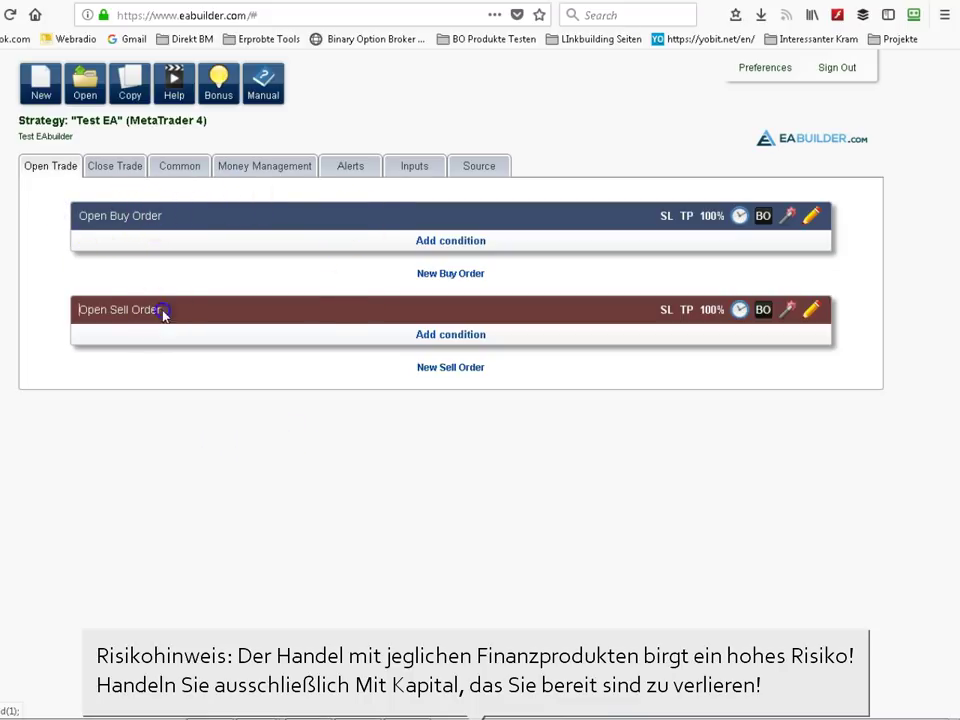